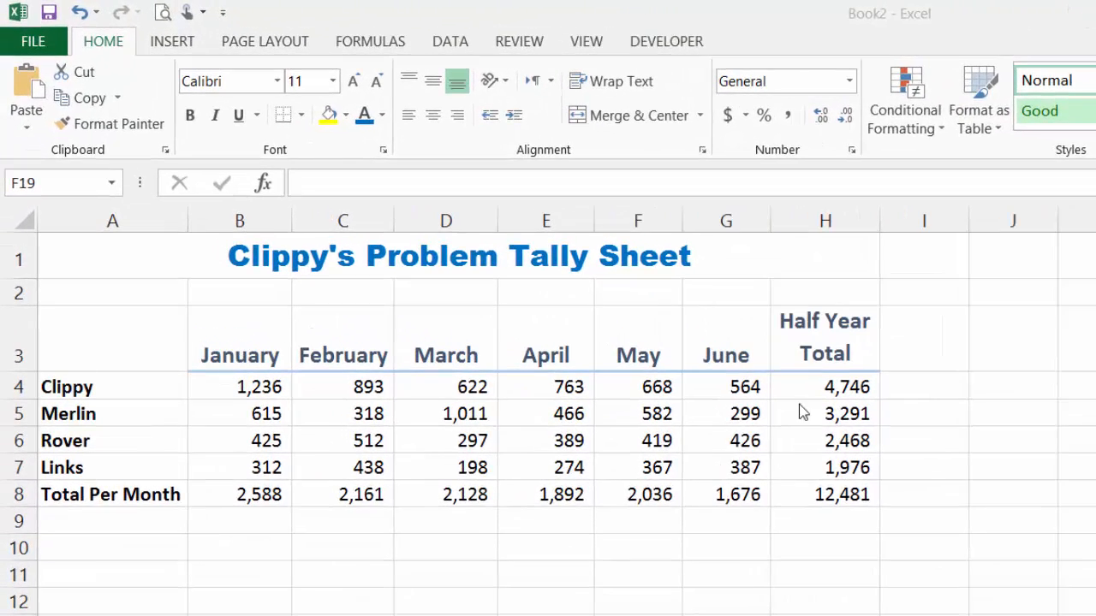
pyautogui.click(820, 339)
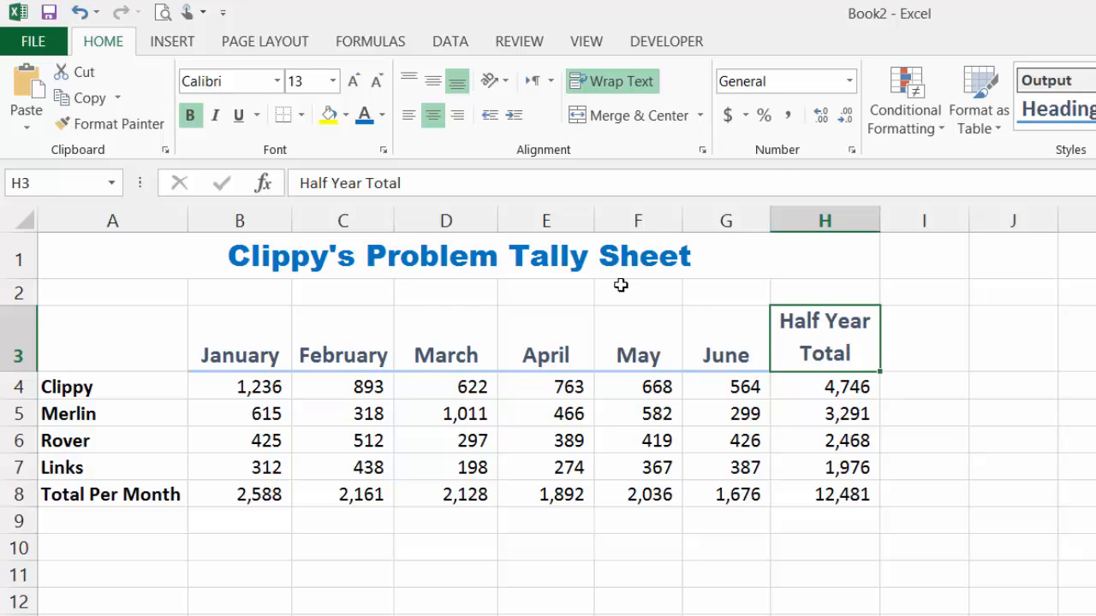
pyautogui.click(612, 257)
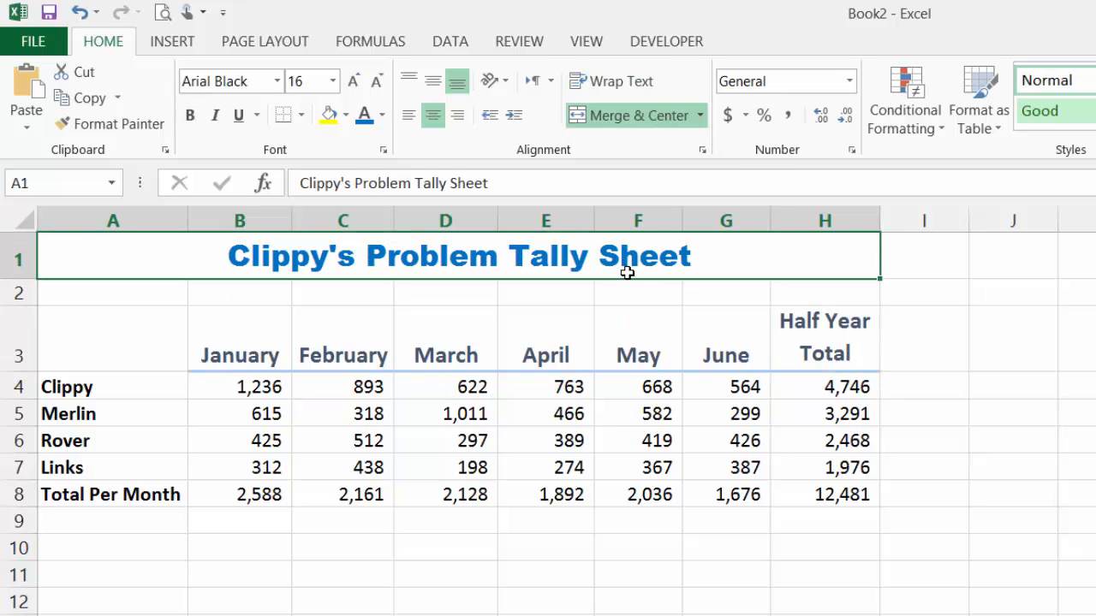
pyautogui.click(283, 395)
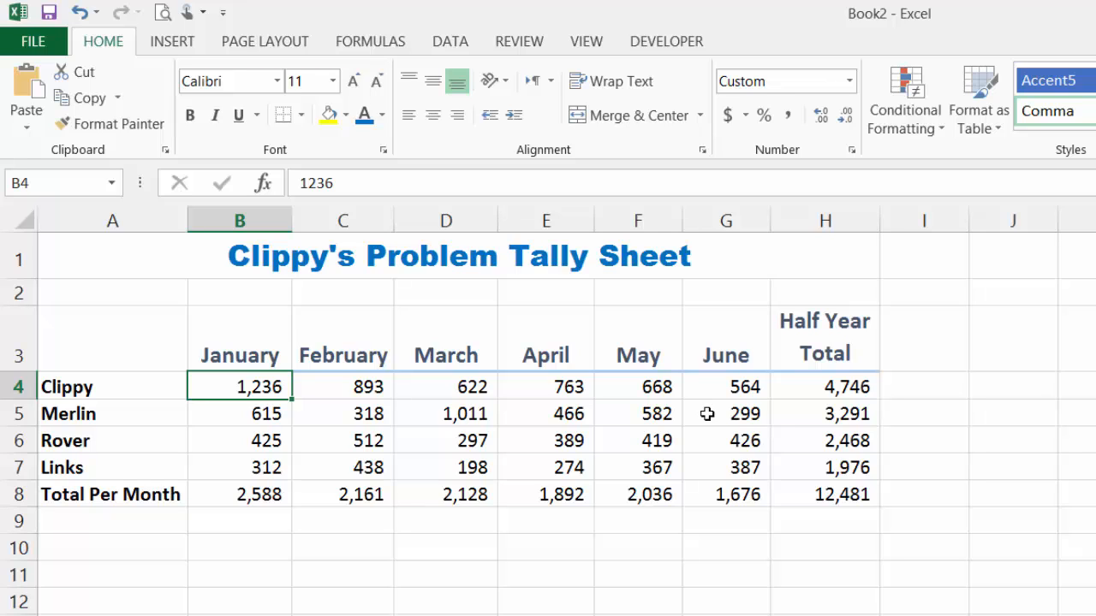
pyautogui.click(244, 334)
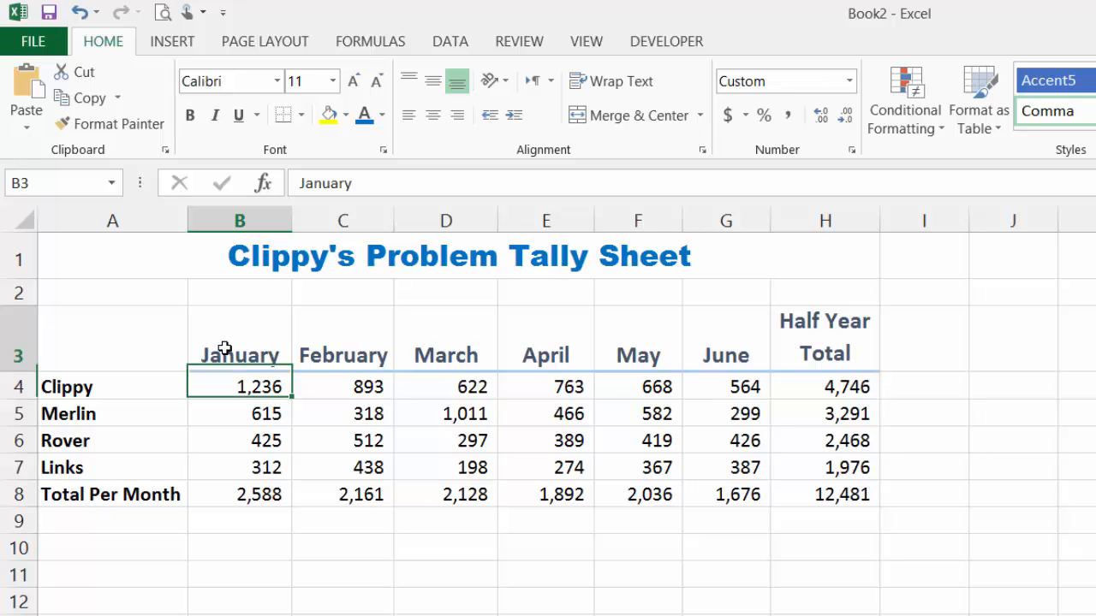
pyautogui.click(459, 351)
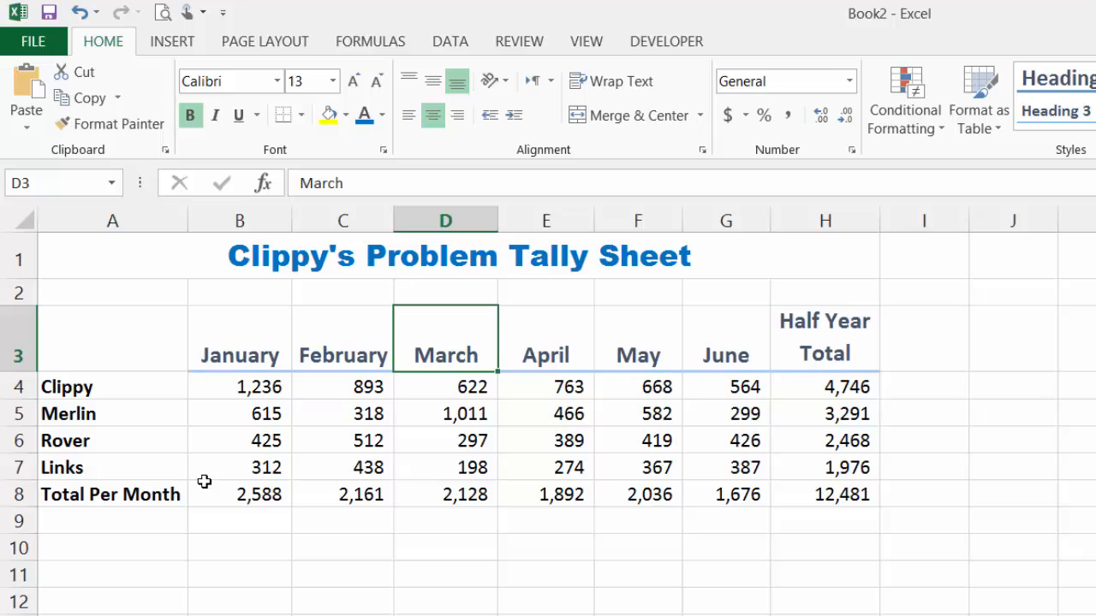
# Apply the Total cell style to the Total Per Month row, A8:H8
pyautogui.moveTo(83, 499); pyautogui.dragTo(844, 494)
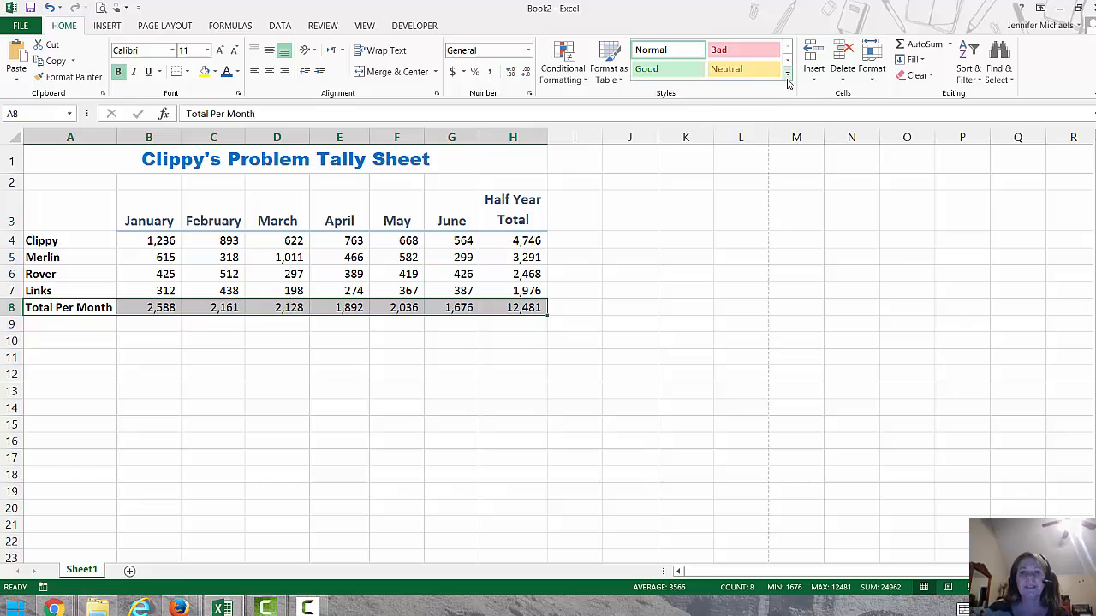
pyautogui.click(788, 76)
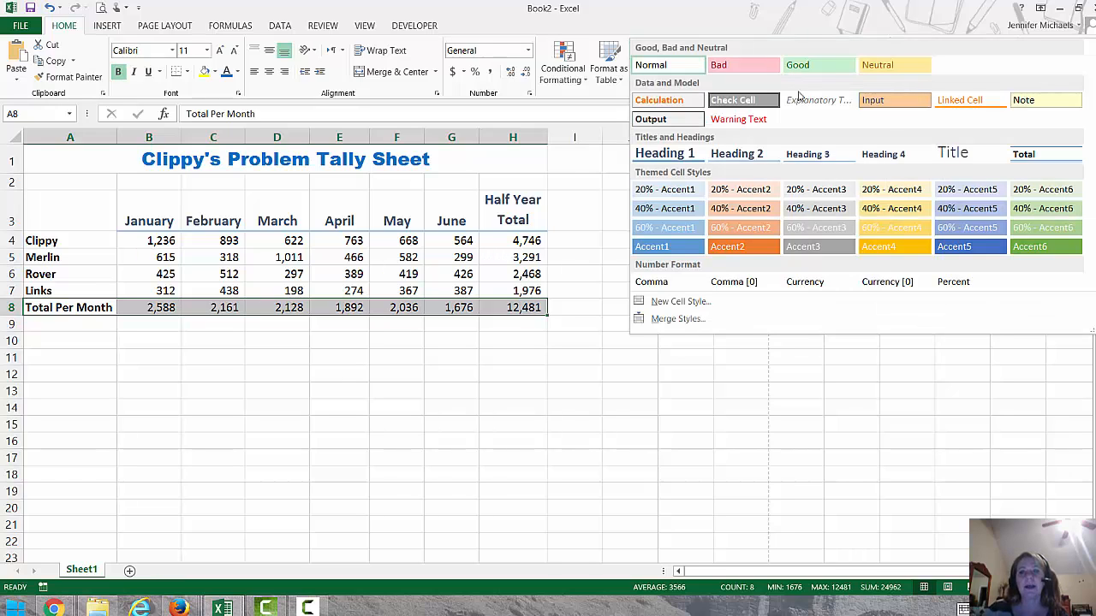
pyautogui.click(1049, 161)
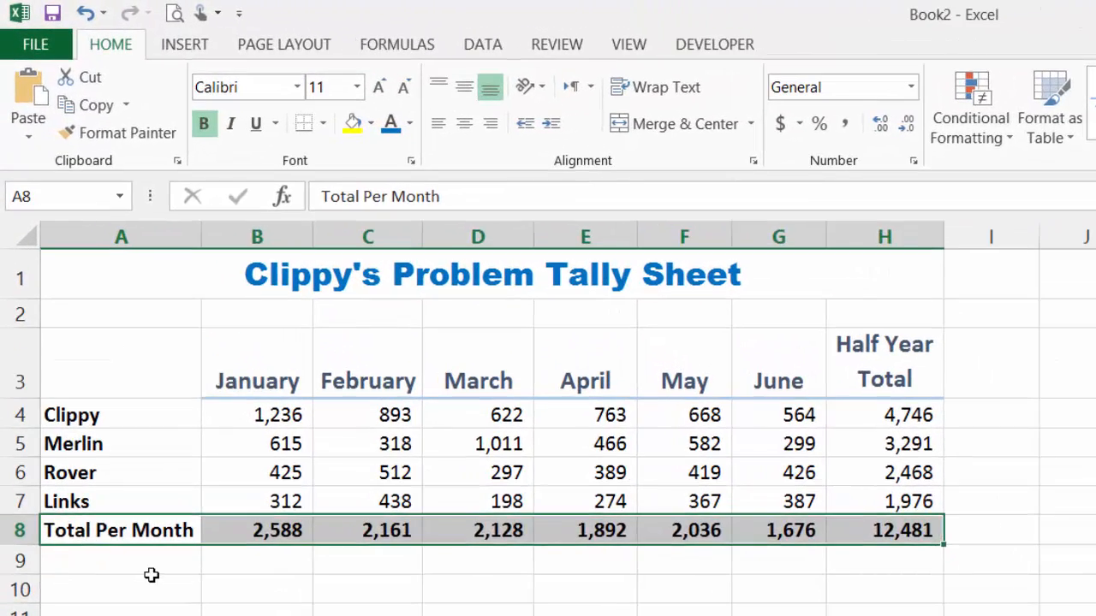
pyautogui.click(139, 532)
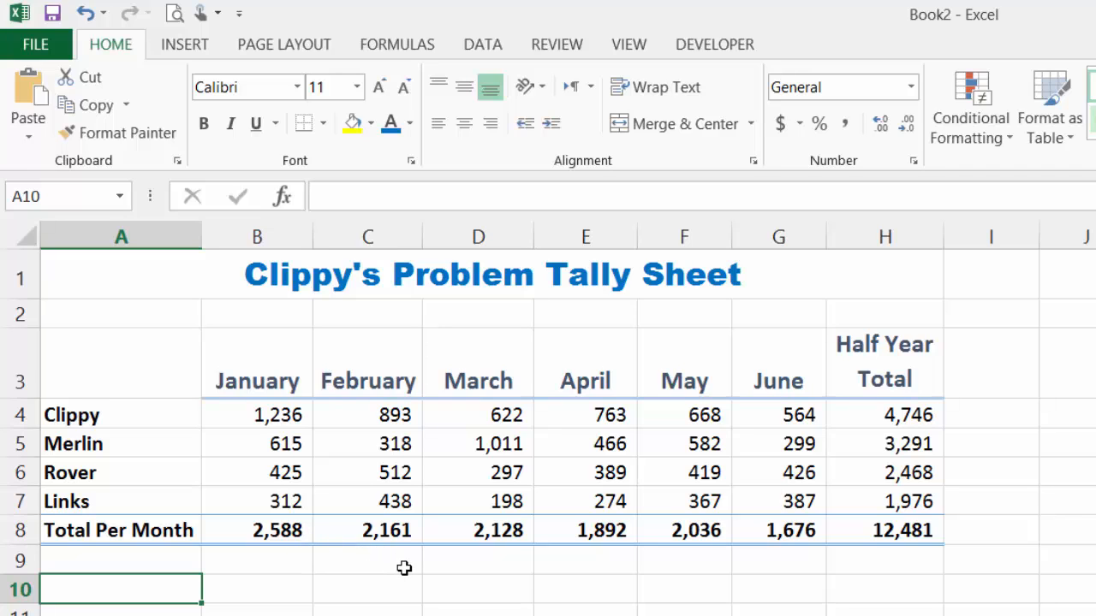
# Add a Thick Box Border around the whole table, from A3 to H8
pyautogui.moveTo(137, 350); pyautogui.dragTo(888, 530)
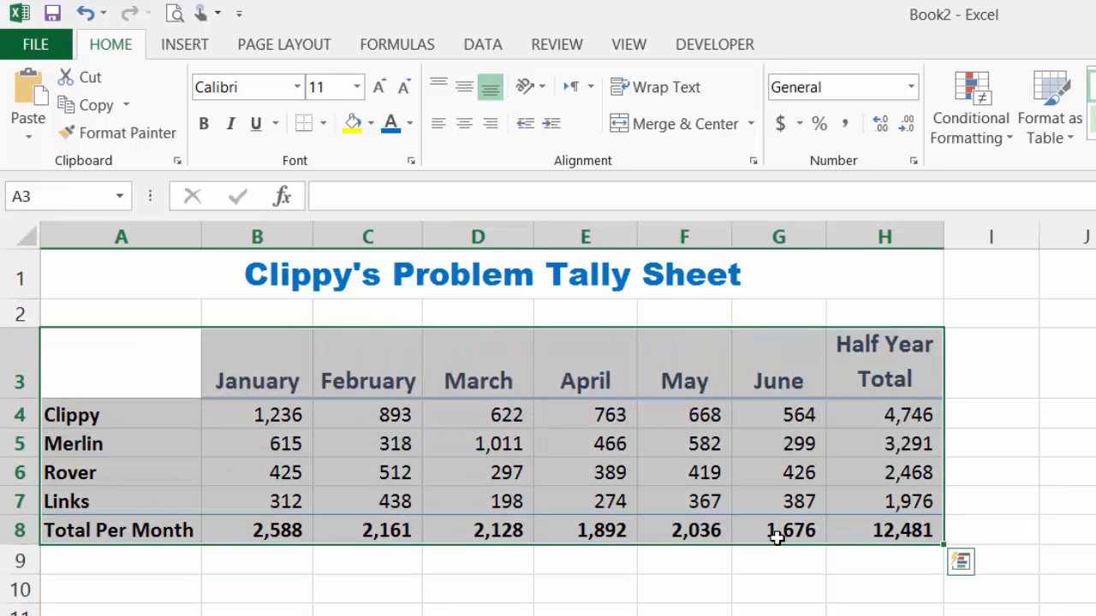
pyautogui.click(323, 125)
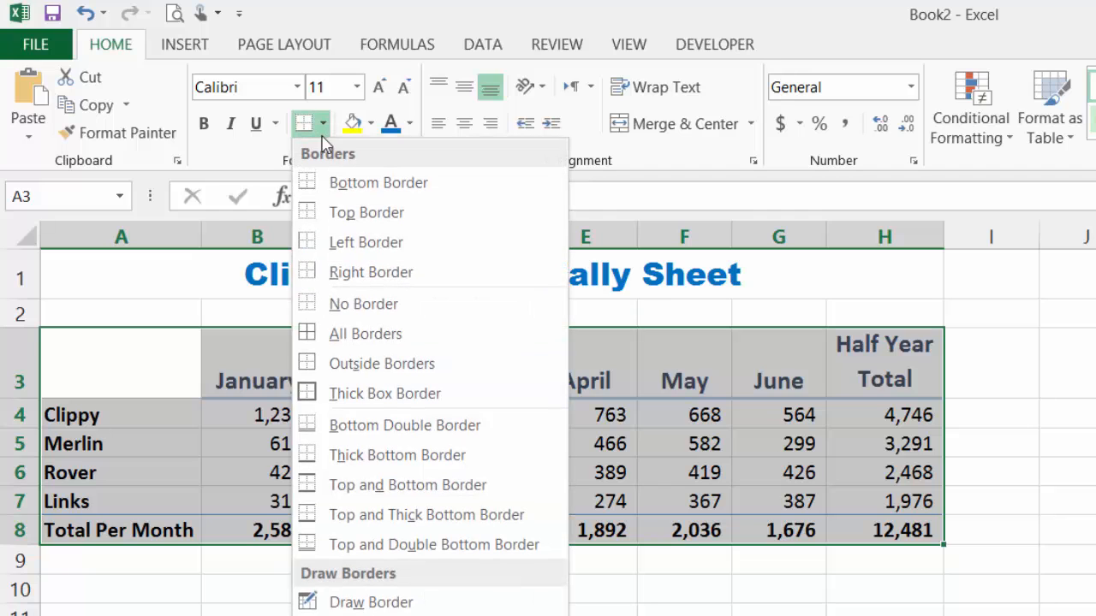
pyautogui.click(374, 395)
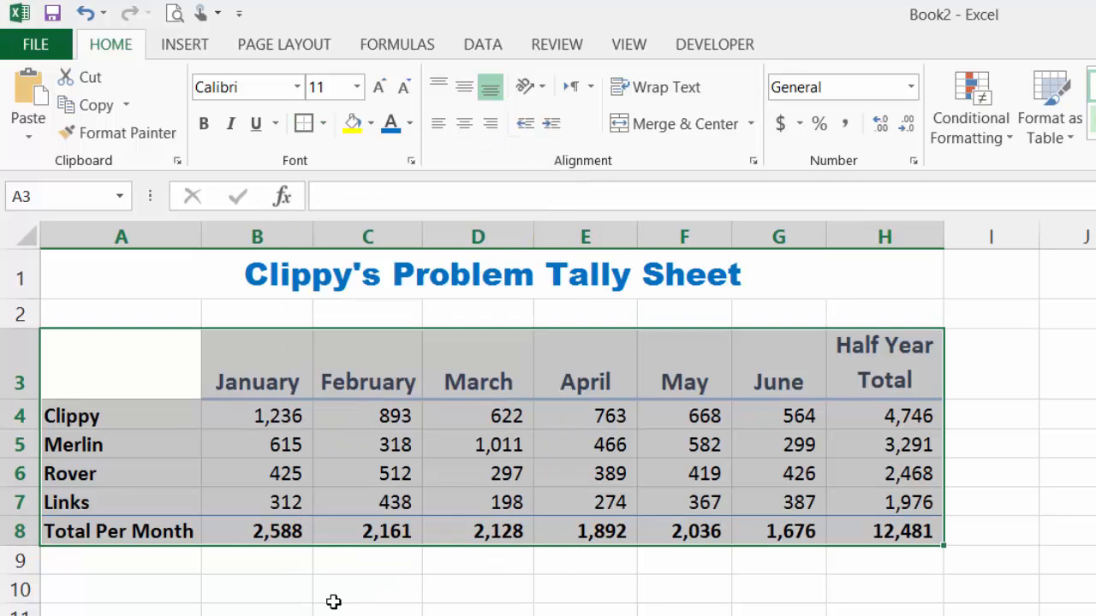
pyautogui.click(333, 602)
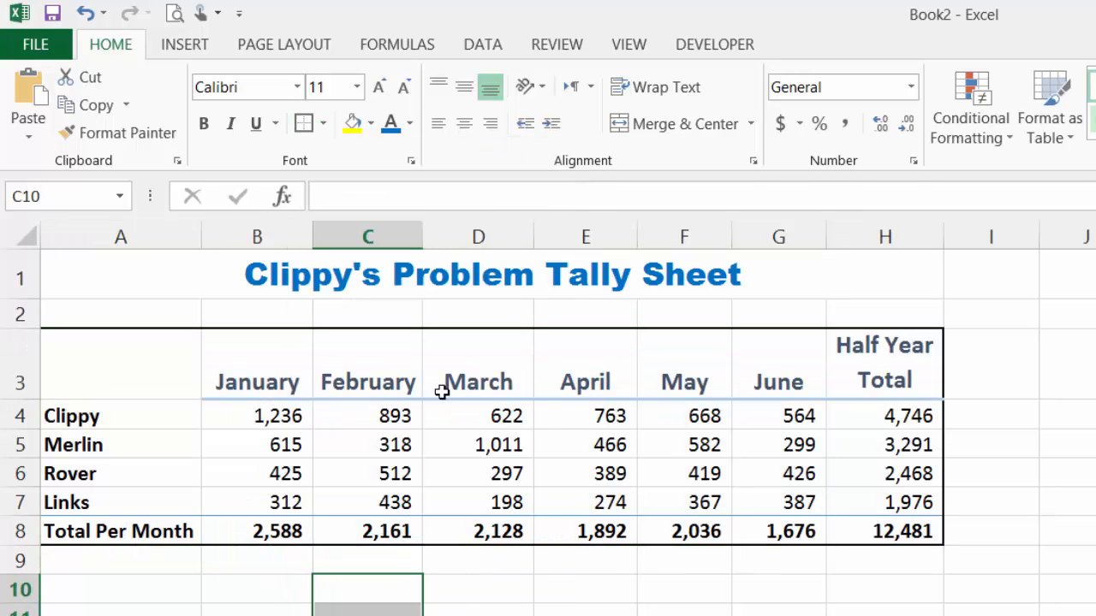
# Apply All Borders to the Clippy through Links rows, A4:H7
pyautogui.click(107, 415)
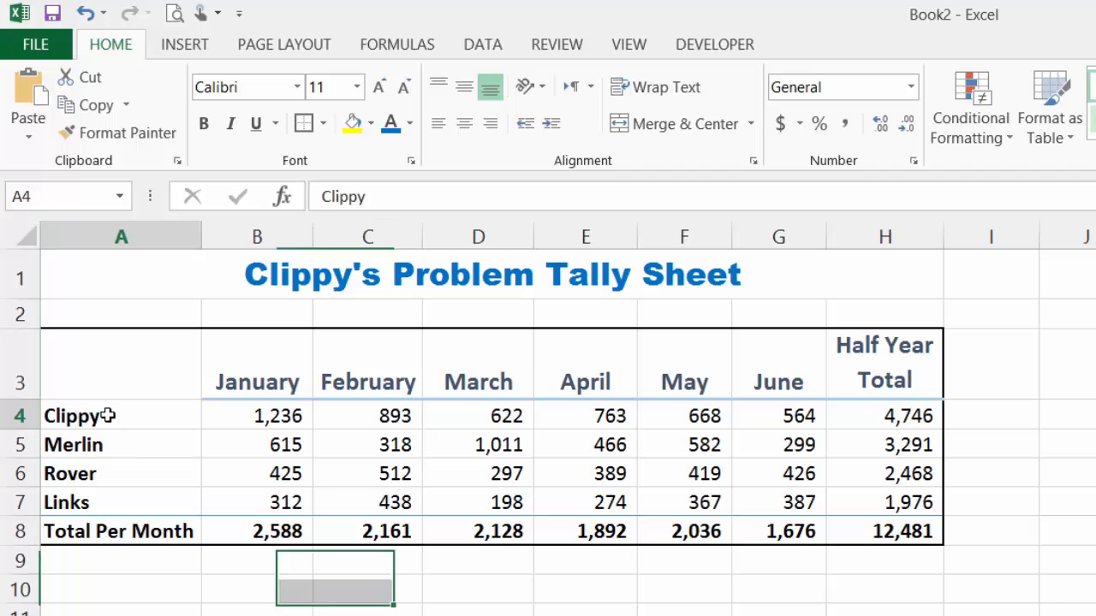
pyautogui.moveTo(107, 415); pyautogui.dragTo(873, 502)
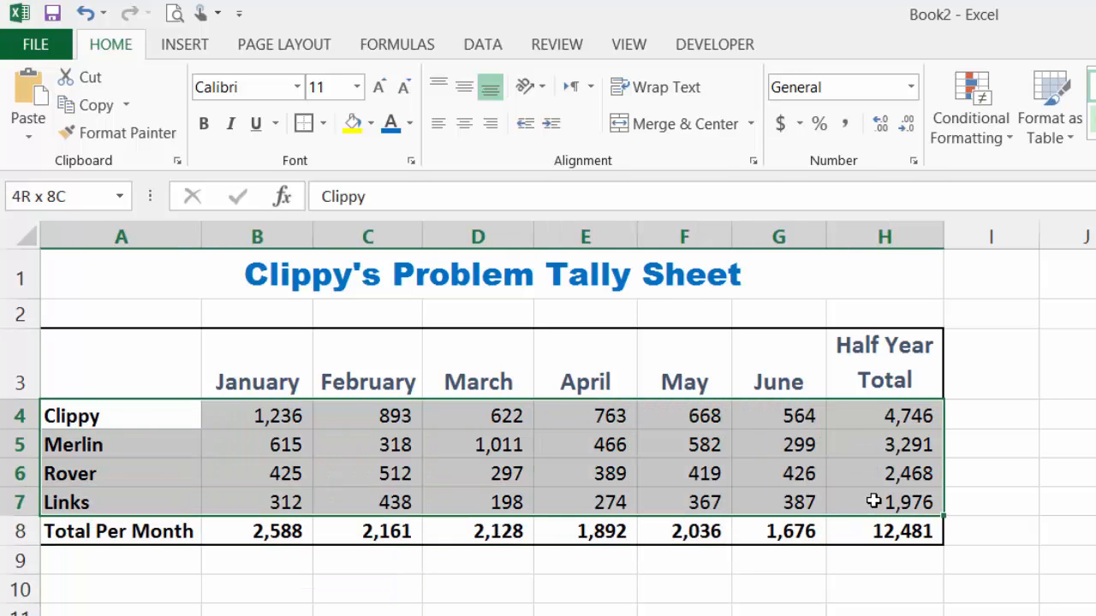
pyautogui.click(324, 124)
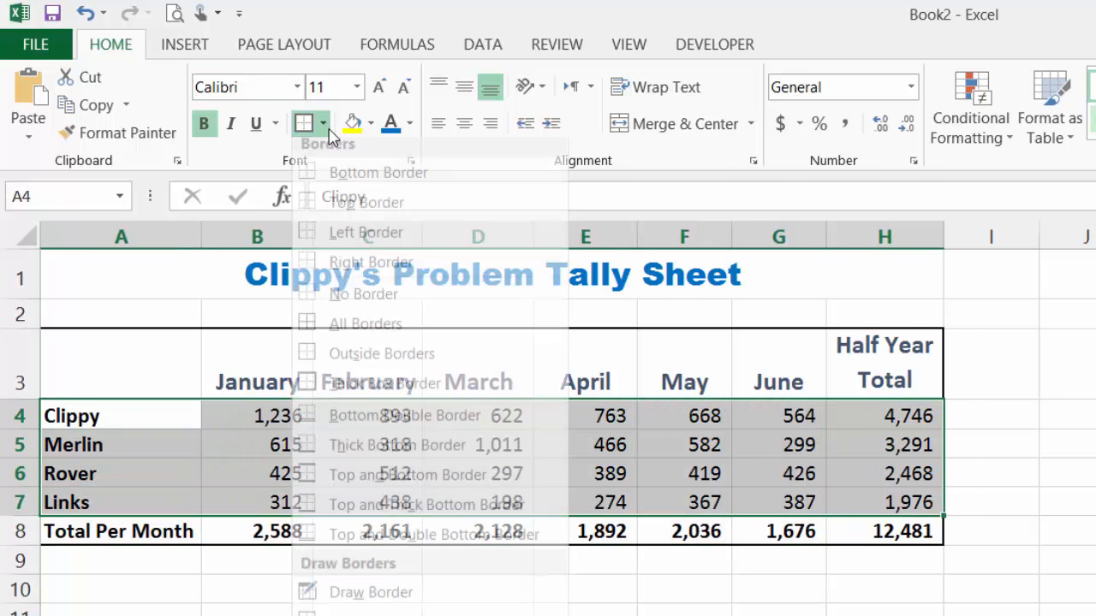
pyautogui.click(373, 335)
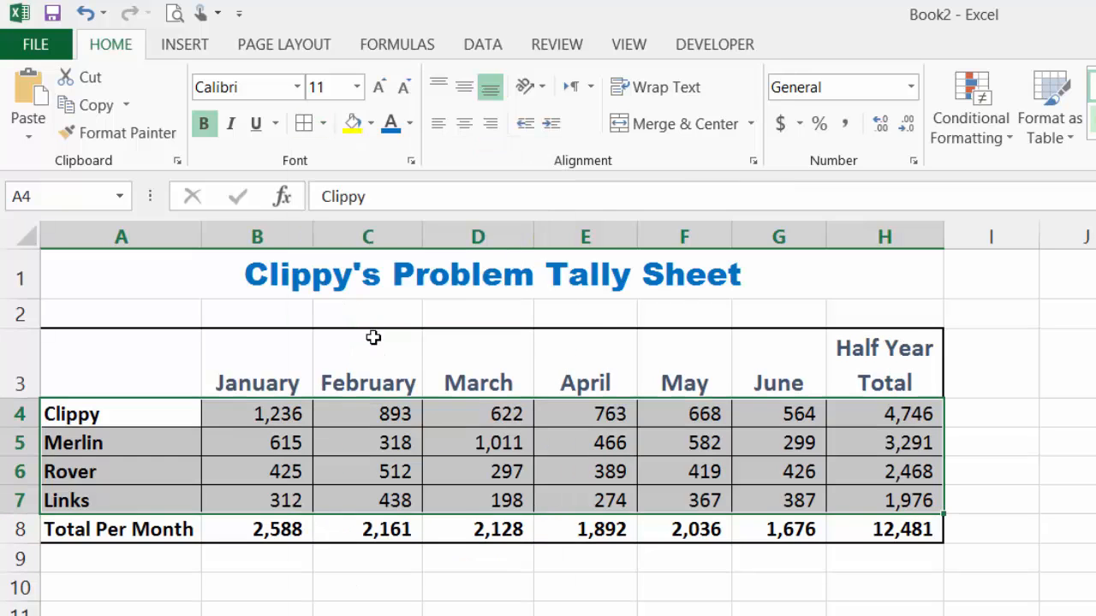
pyautogui.click(294, 582)
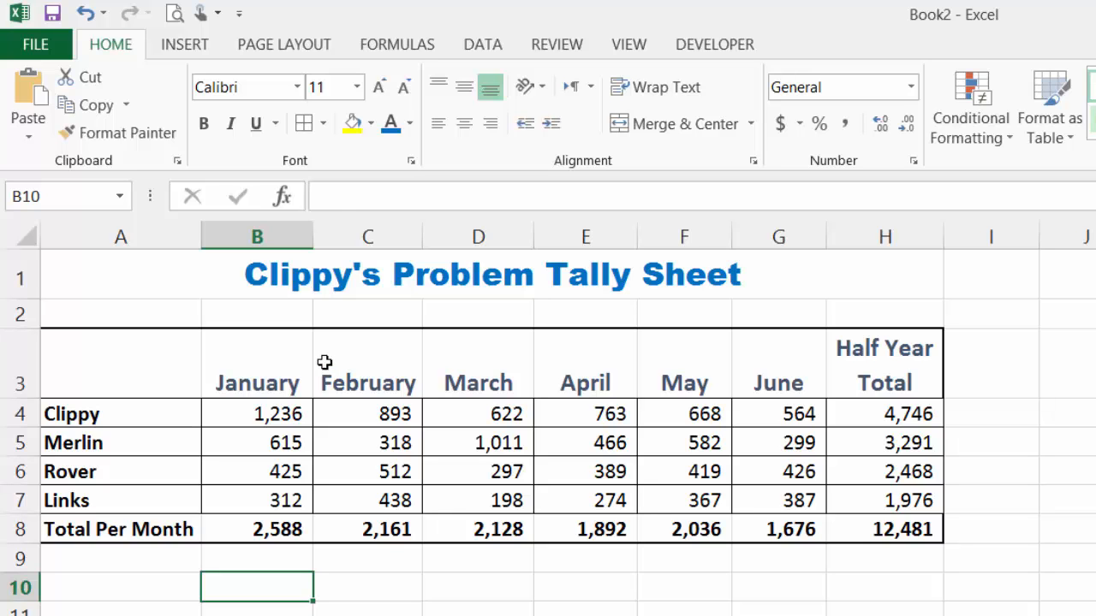
# Examine the line style, color and preset choices in the detailed border settings, and leave them without applying anything
pyautogui.click(324, 134)
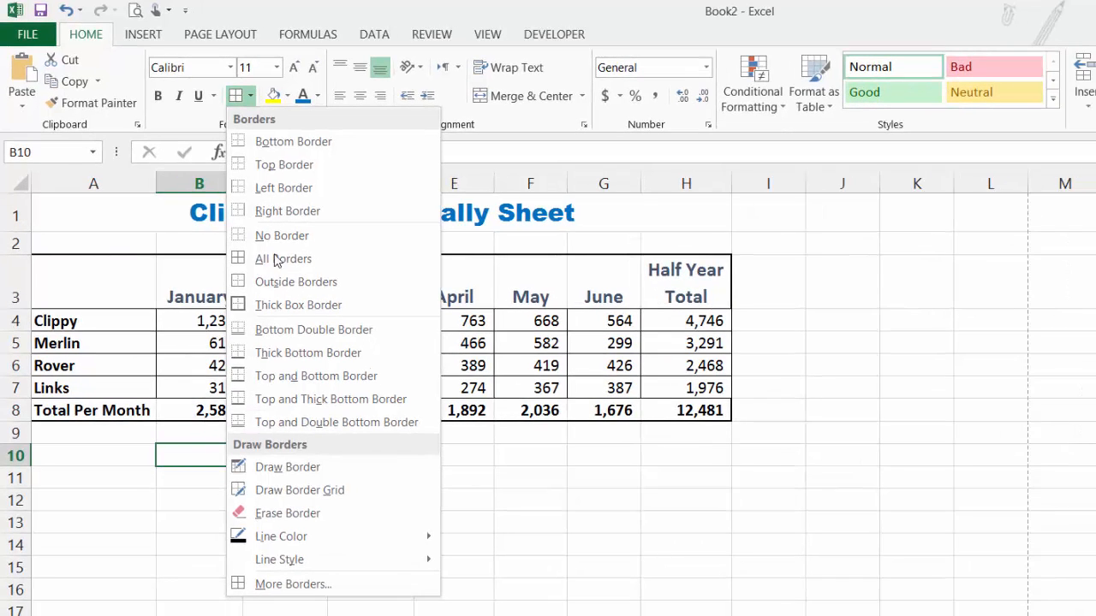
pyautogui.click(292, 584)
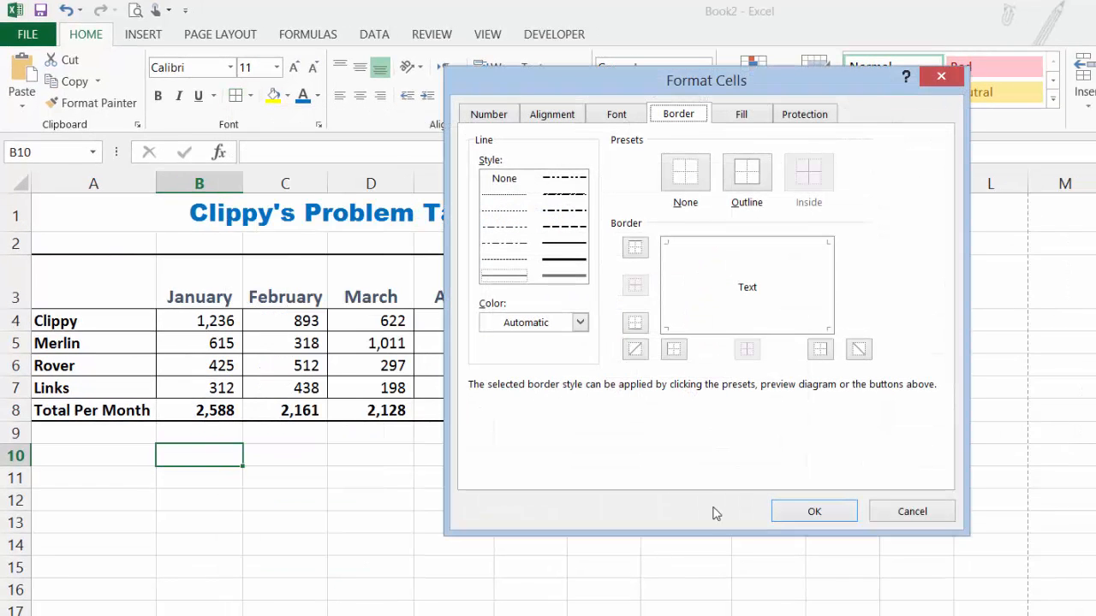
pyautogui.moveTo(672, 85); pyautogui.dragTo(802, 137)
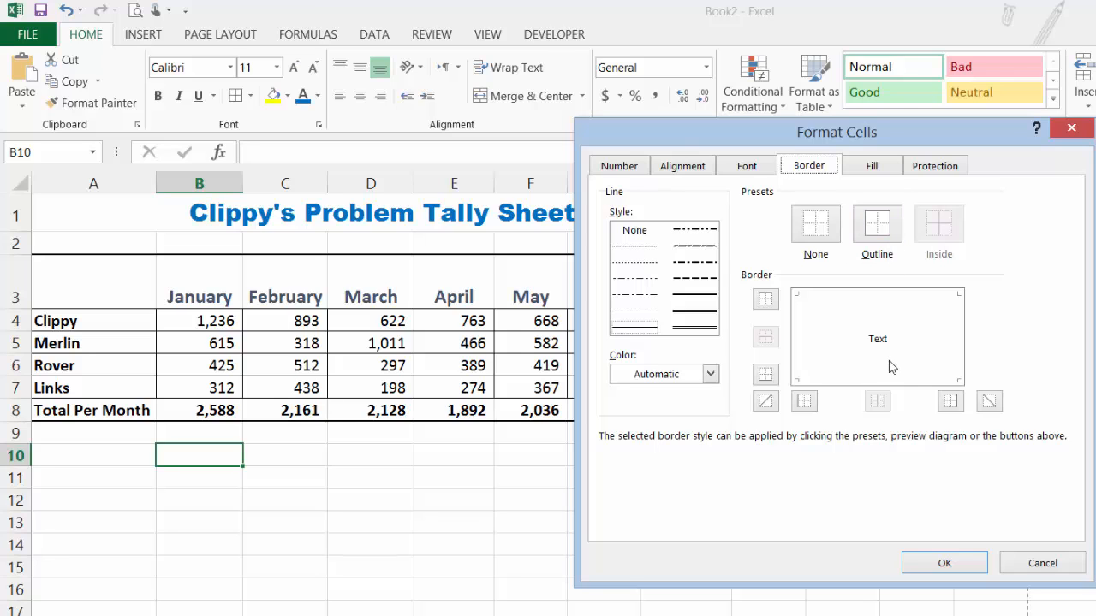
pyautogui.click(1041, 563)
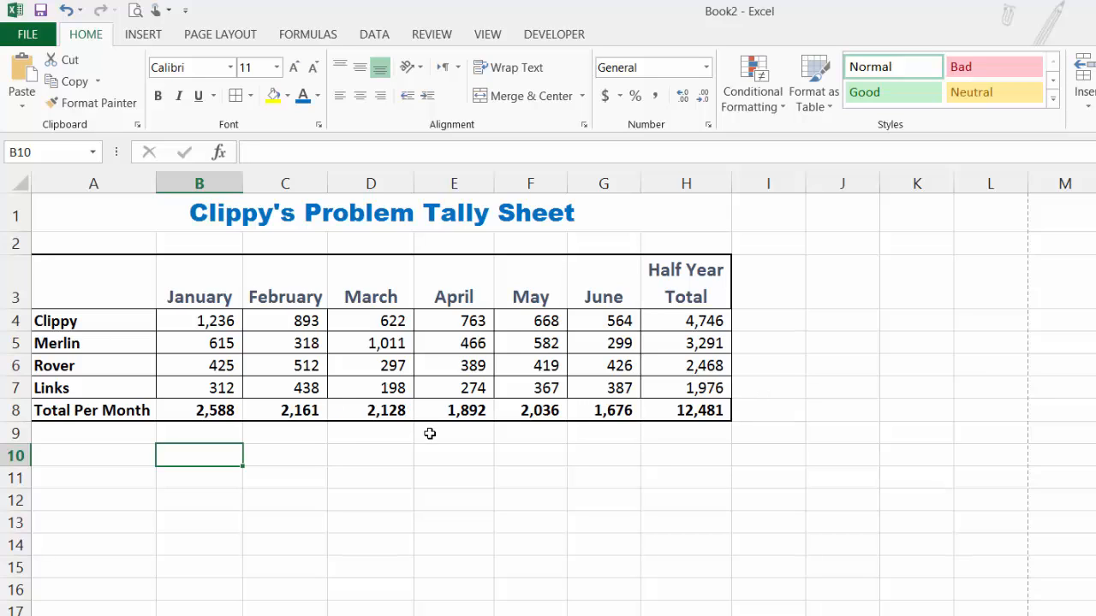
# Fill the header row A3:H3 with a light green theme color
pyautogui.moveTo(75, 281); pyautogui.dragTo(667, 287)
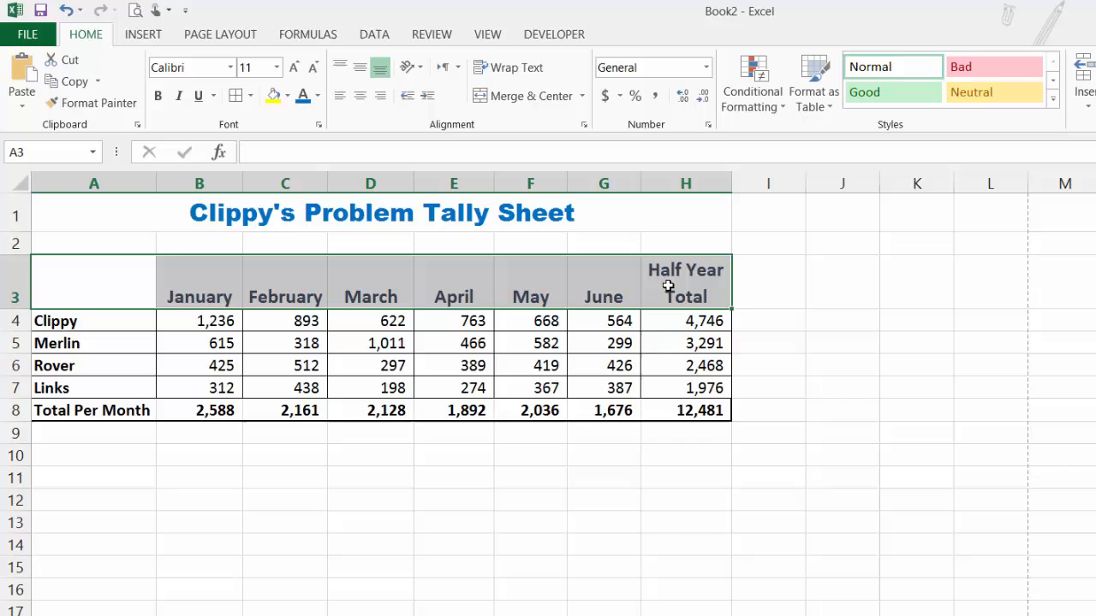
pyautogui.click(288, 96)
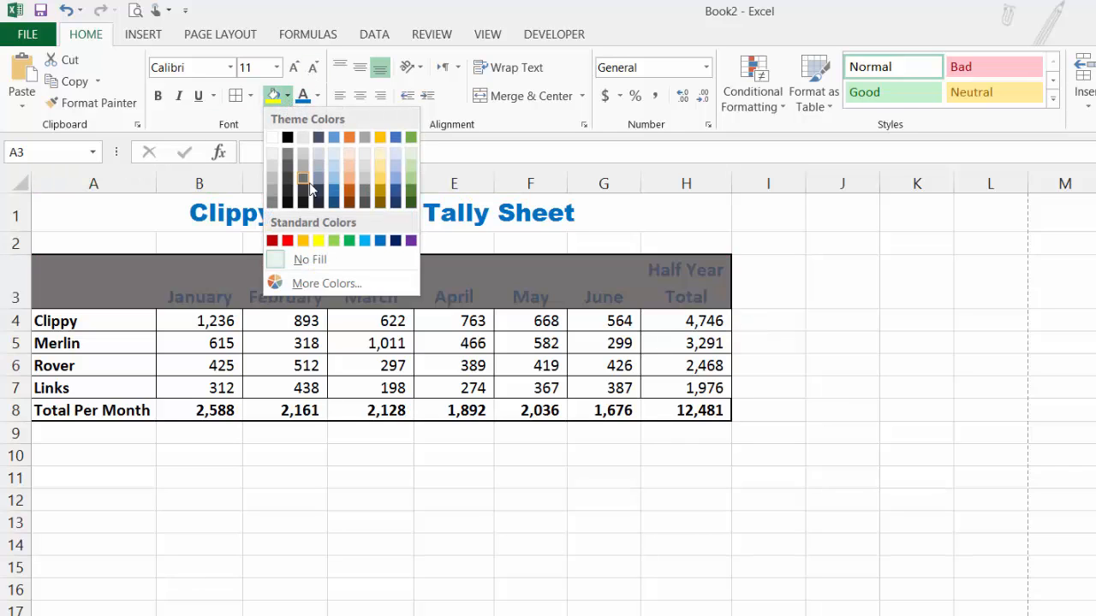
pyautogui.click(411, 168)
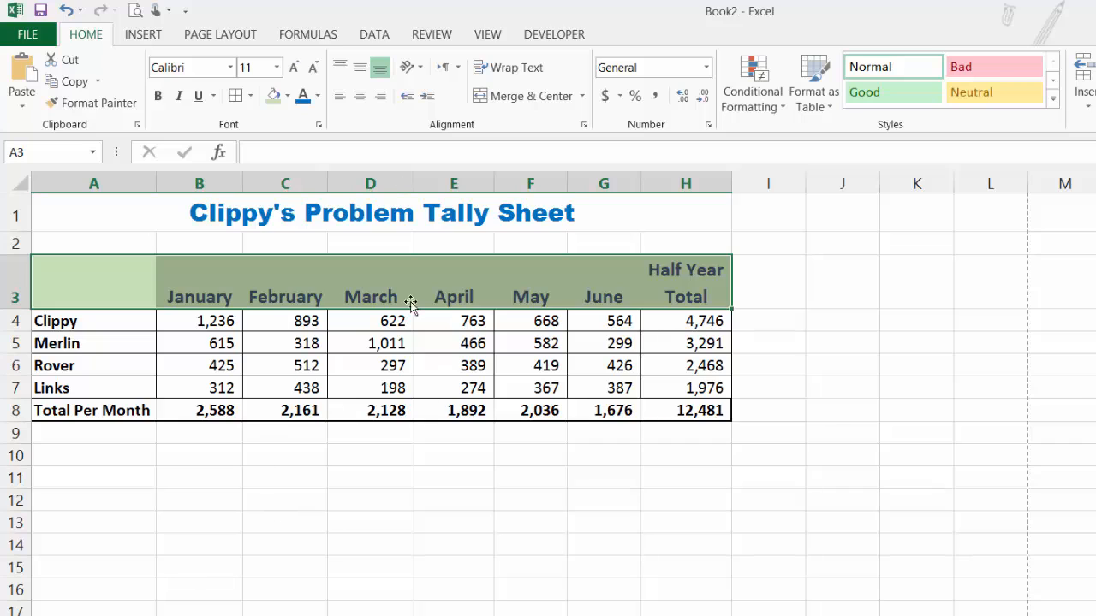
pyautogui.click(428, 282)
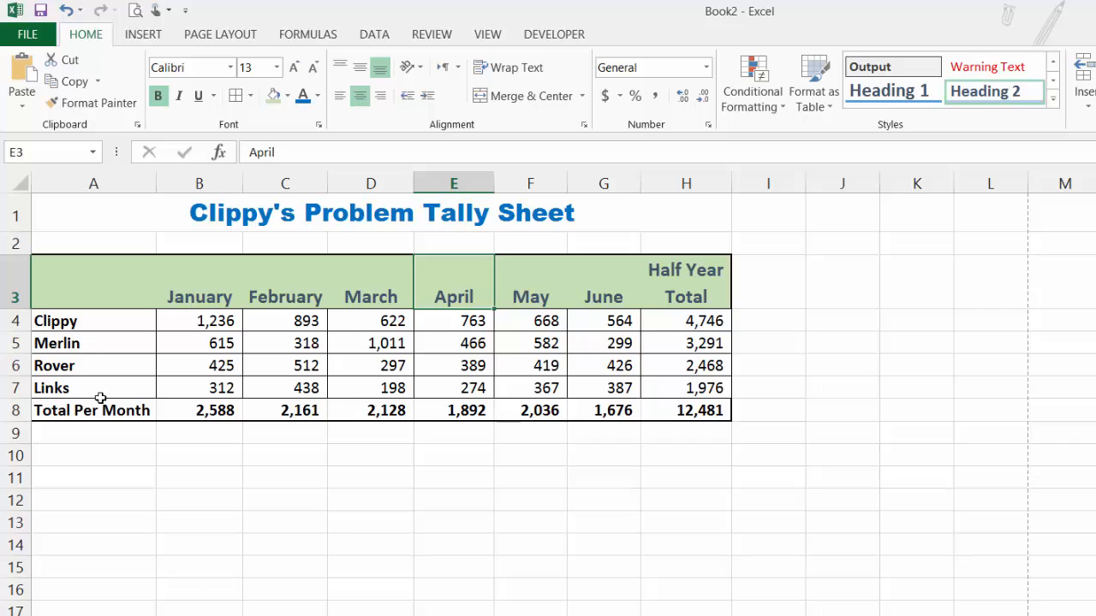
pyautogui.click(487, 565)
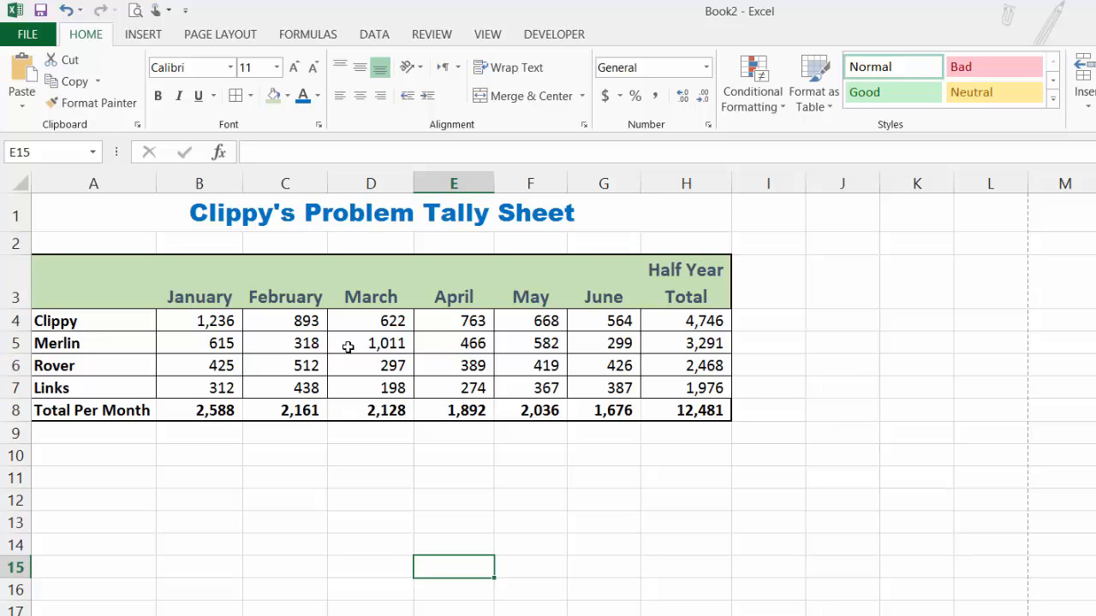
pyautogui.click(515, 501)
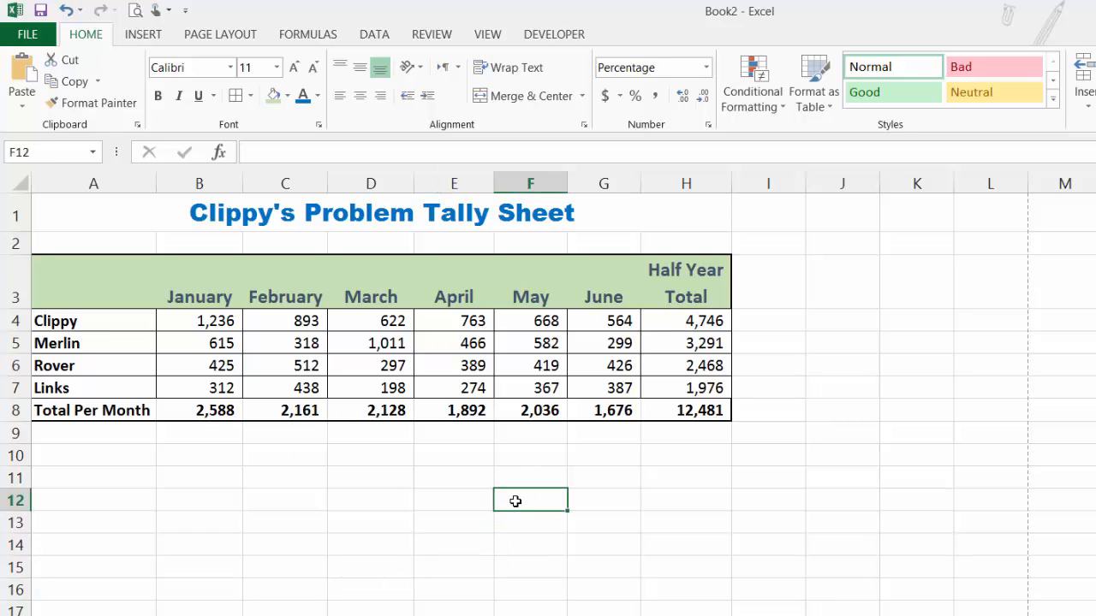
# Enter the formula =today() in cell J1 to insert the current date
pyautogui.click(842, 222)
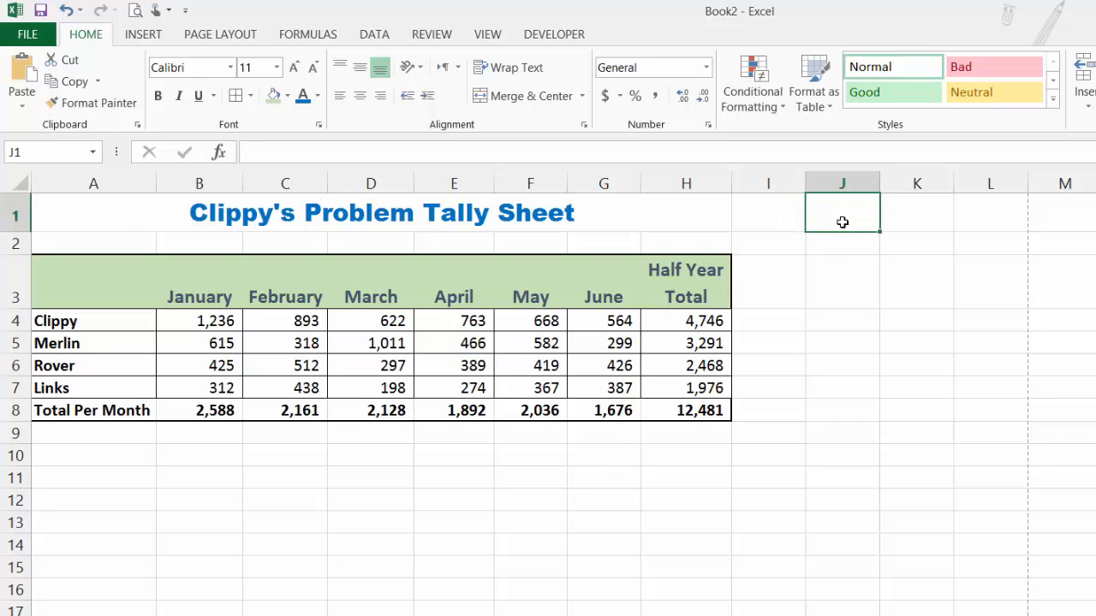
pyautogui.write('=to')
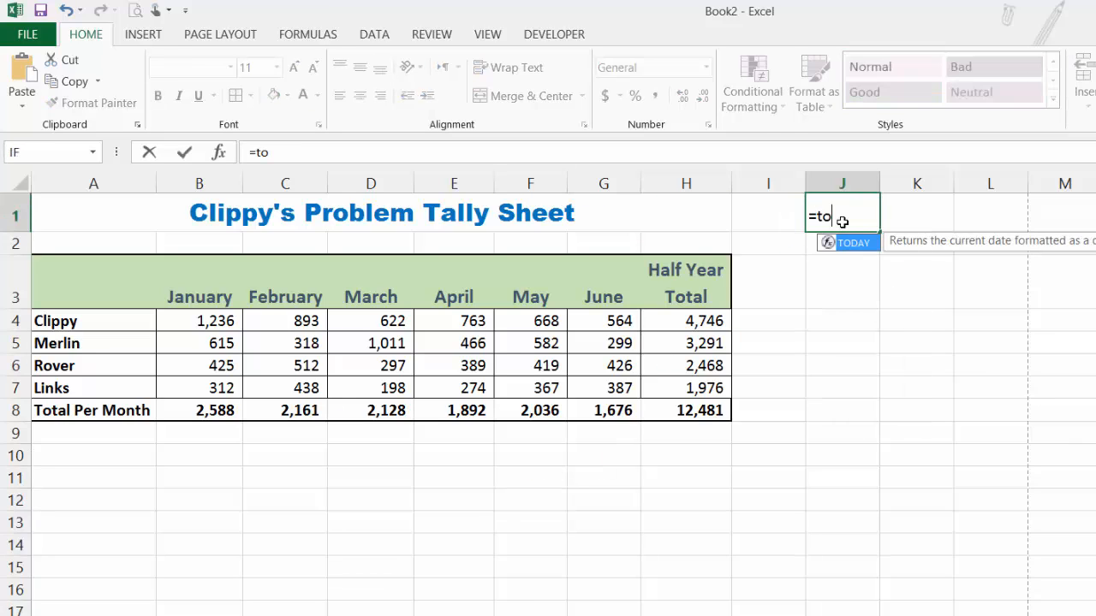
pyautogui.write('day(')
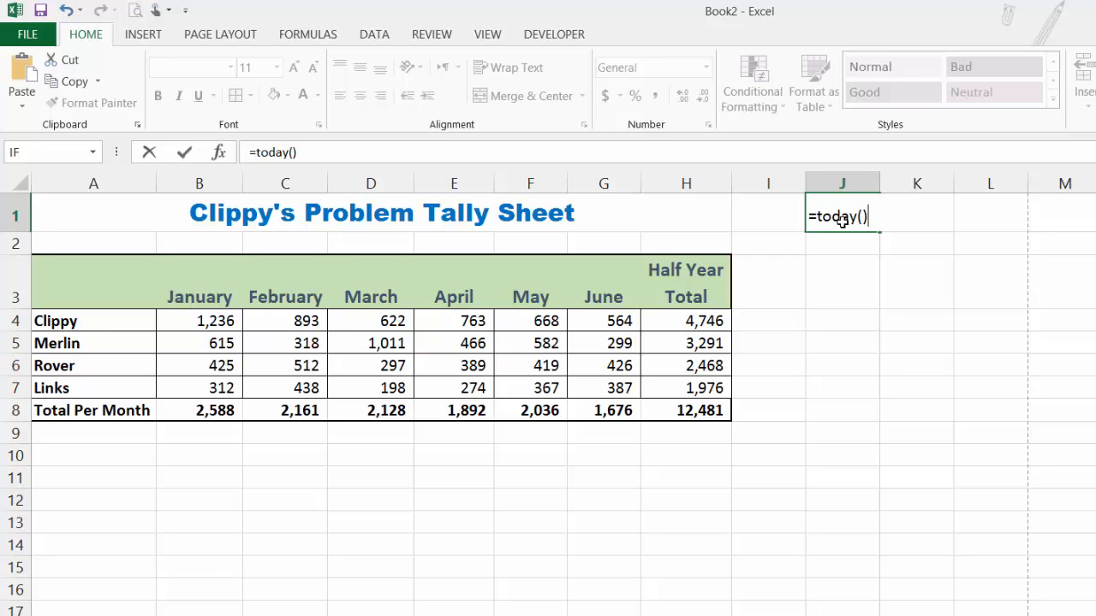
pyautogui.press('Return')
# Format the date in cell J1 as Long Date
pyautogui.click(844, 221)
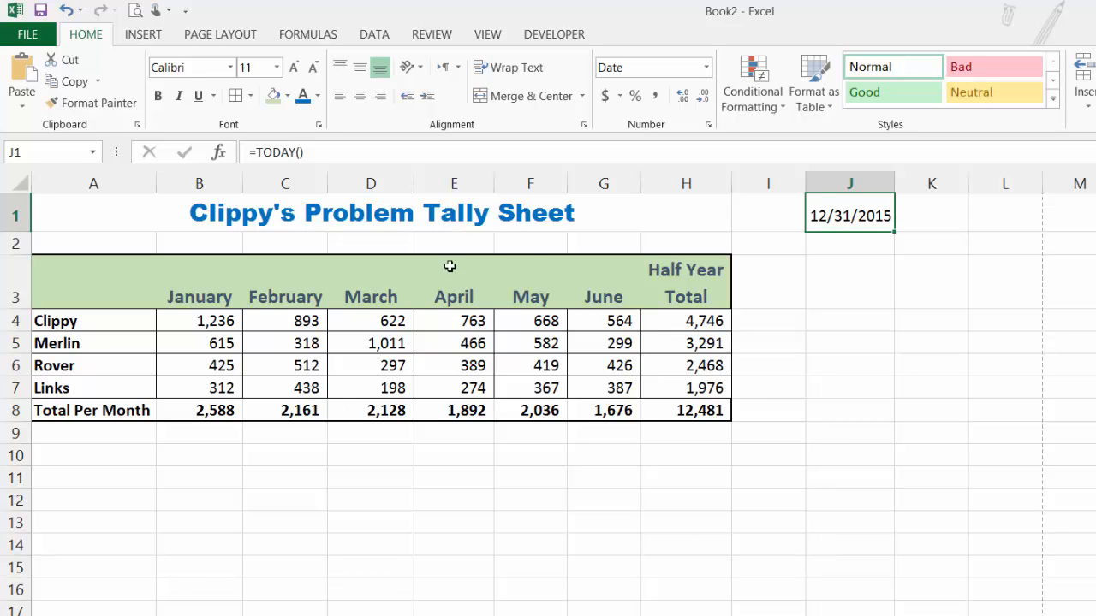
pyautogui.click(706, 69)
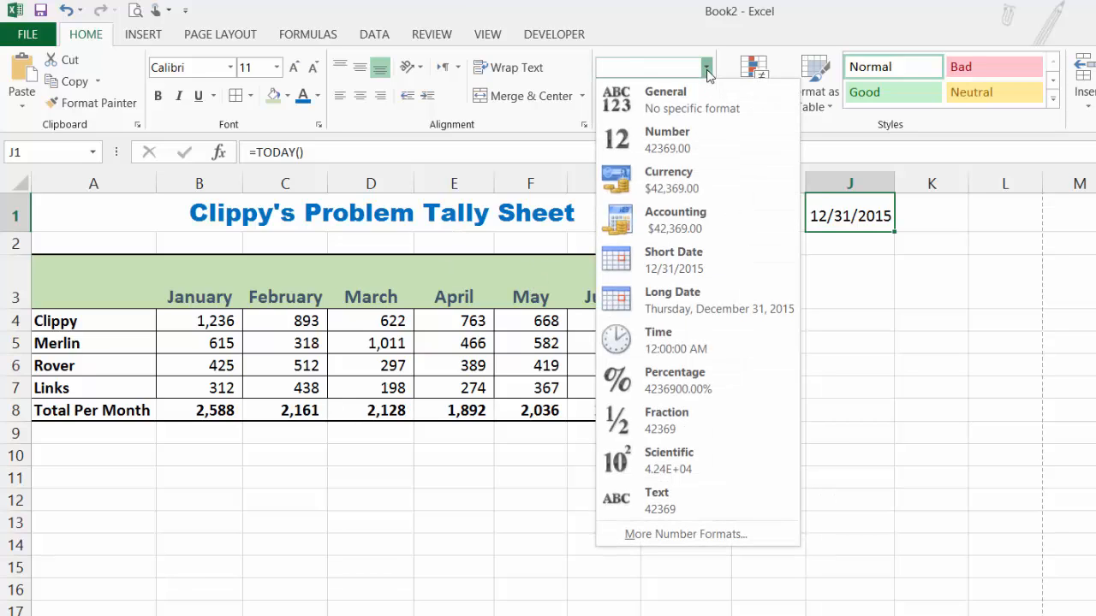
pyautogui.click(676, 300)
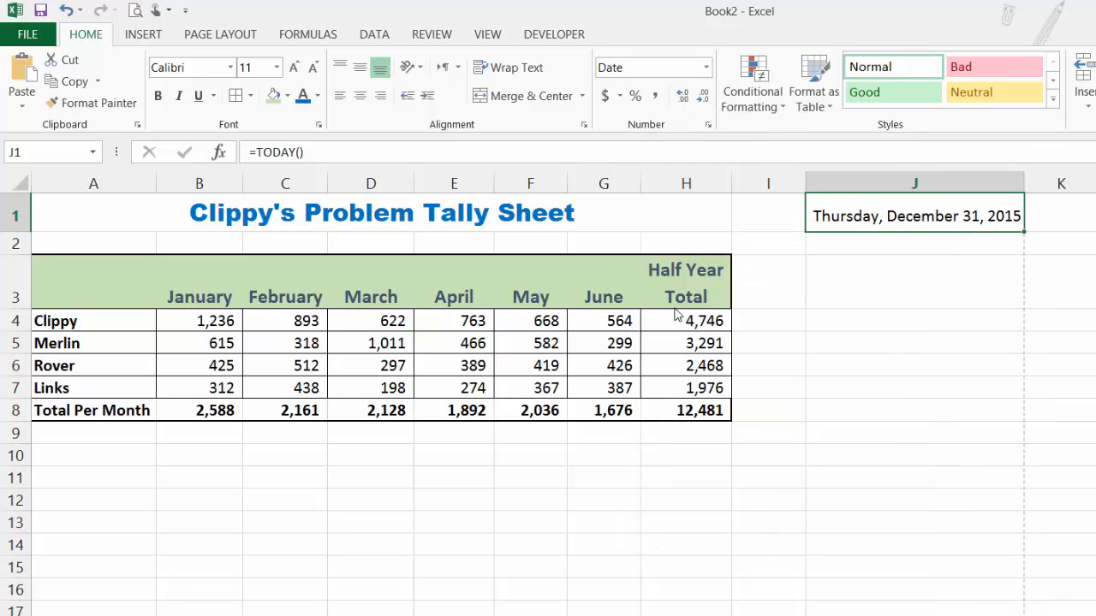
# Change the date in cell J1 to the "March 14, 2012" date type under the English (United States) locale
pyautogui.click(707, 68)
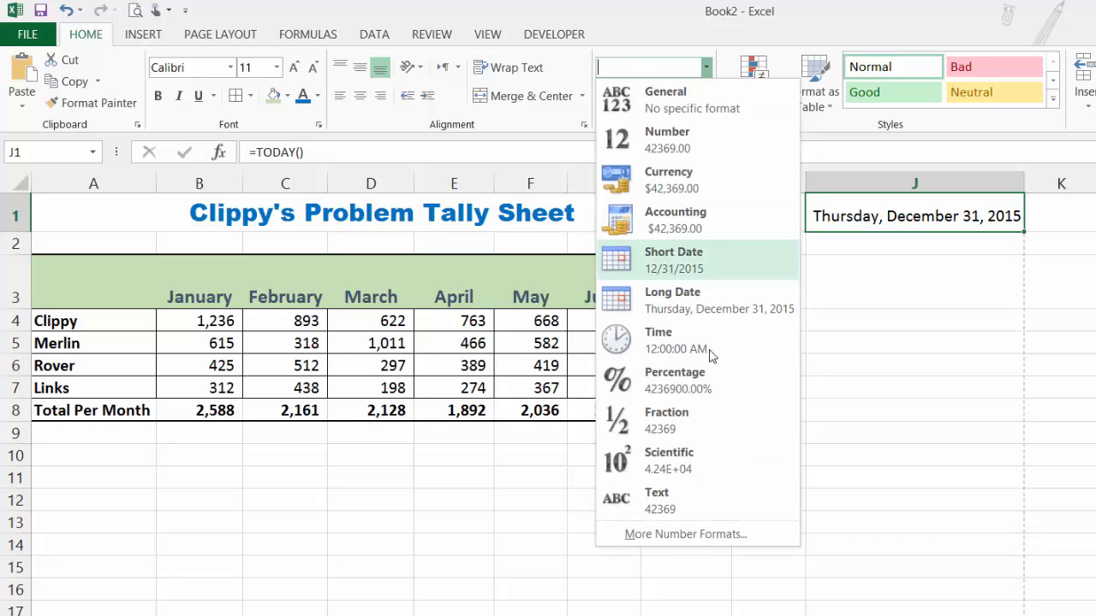
pyautogui.click(692, 534)
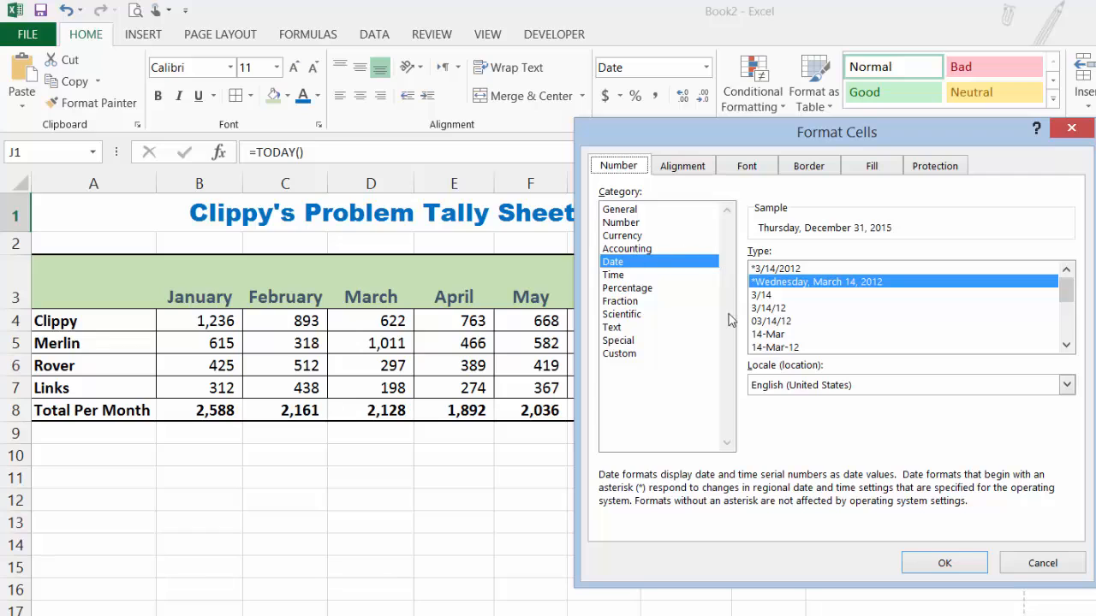
pyautogui.click(789, 348)
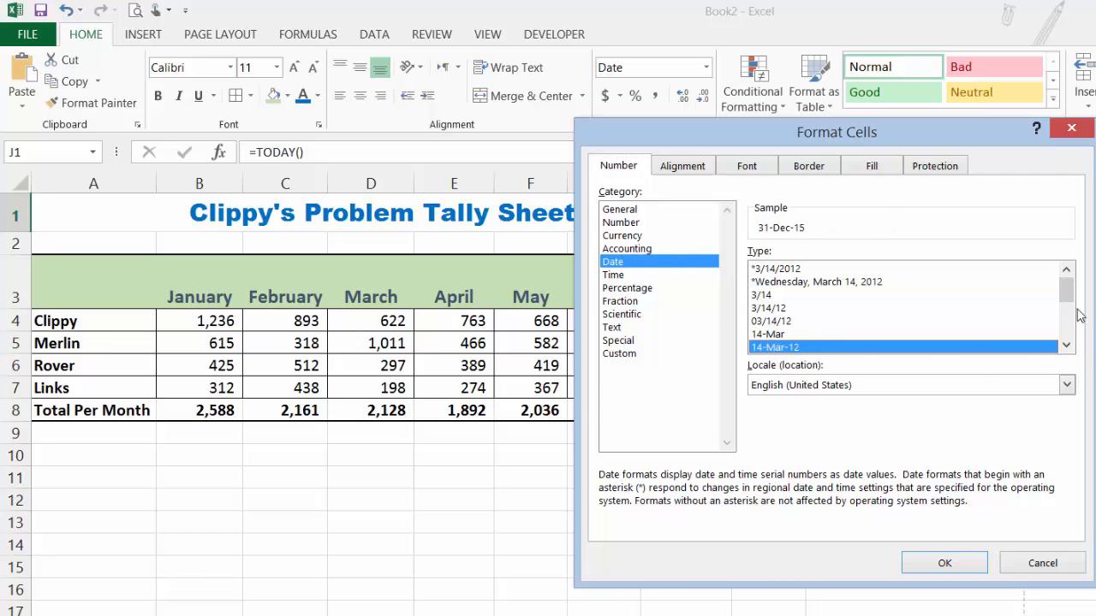
pyautogui.moveTo(1066, 295); pyautogui.dragTo(1068, 313)
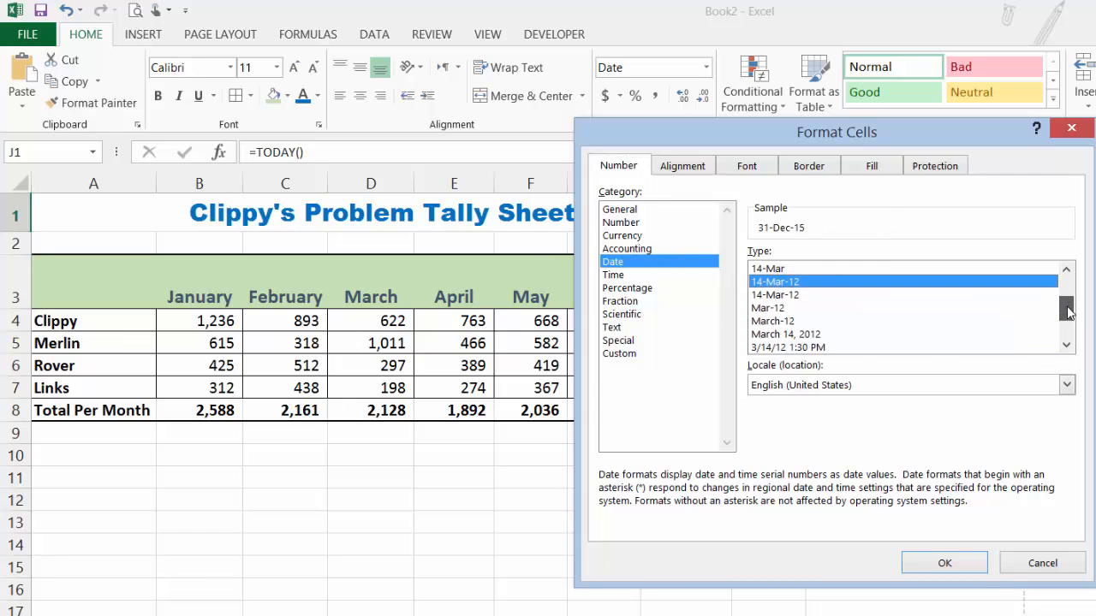
pyautogui.click(817, 334)
pyautogui.click(942, 563)
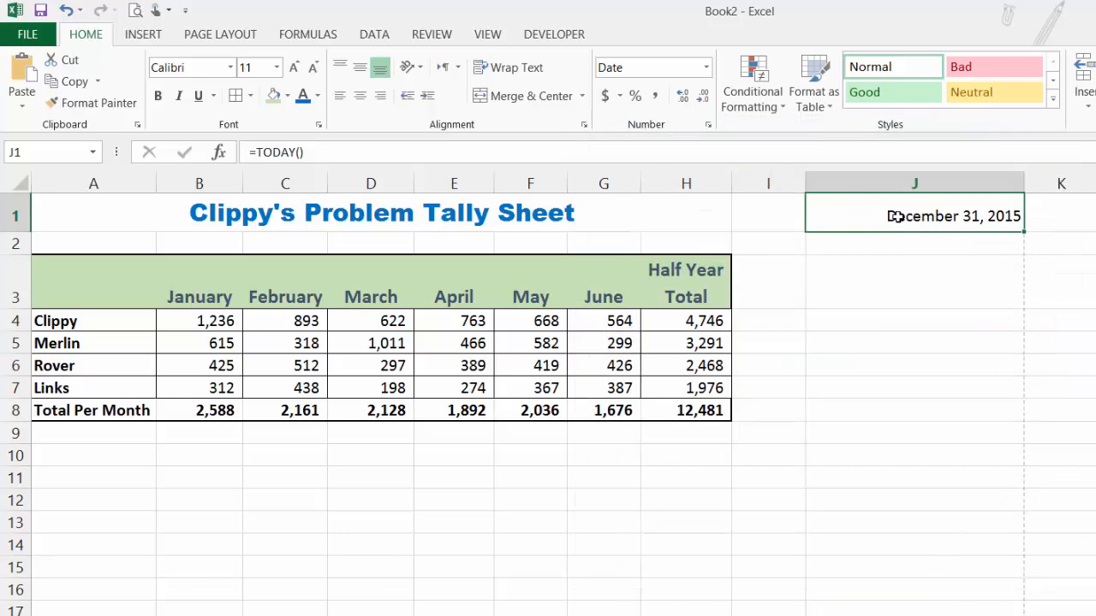
# Try the "3/14/12 1:30 PM" date type on cell J1, and undo that format change
pyautogui.click(706, 67)
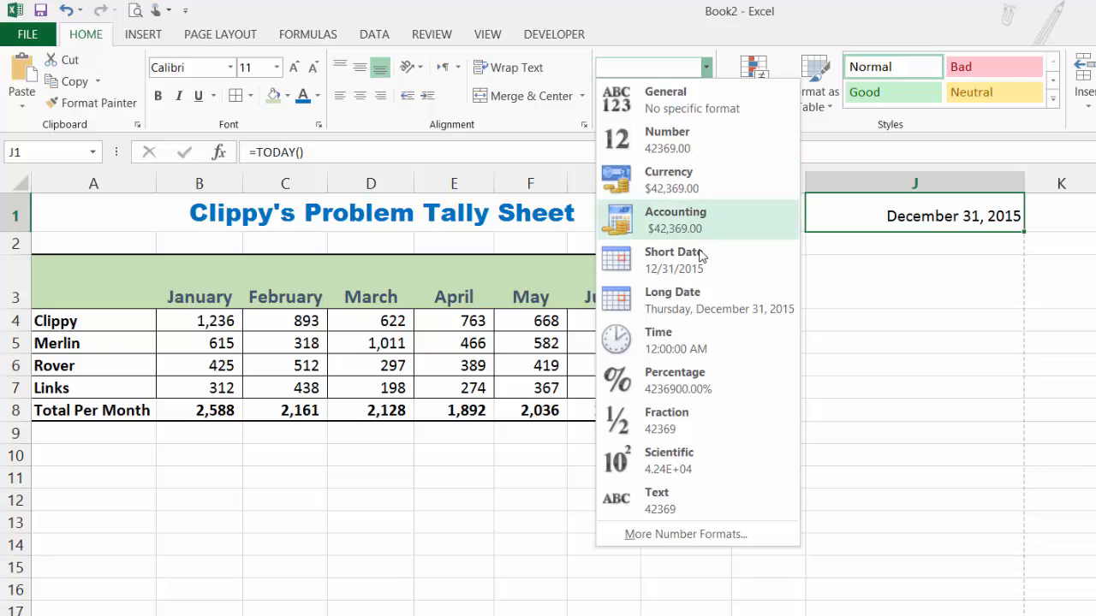
pyautogui.click(690, 534)
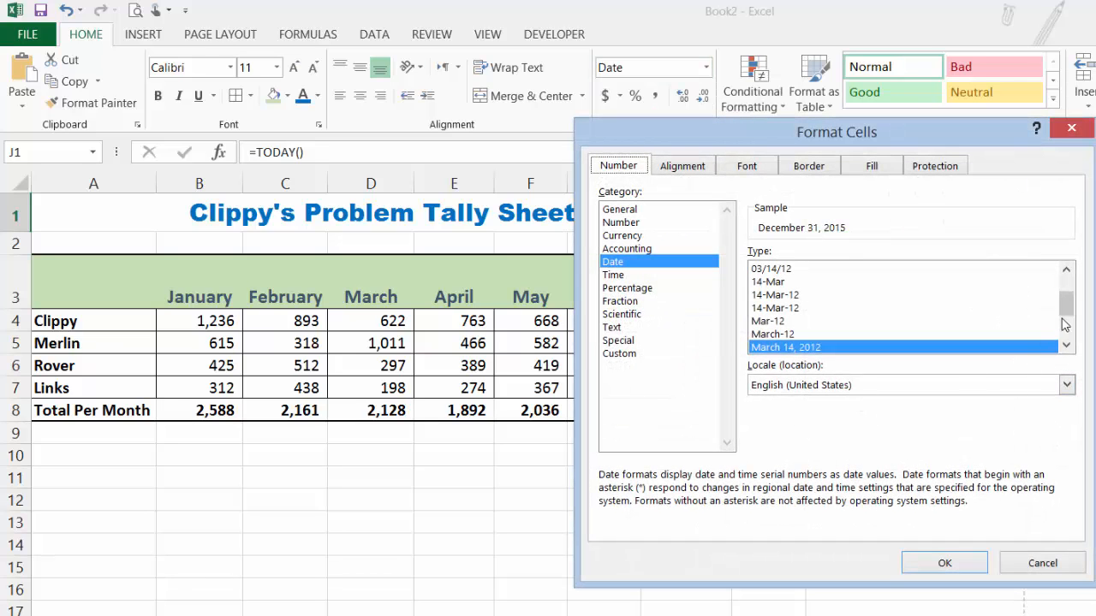
pyautogui.moveTo(1066, 305); pyautogui.dragTo(1069, 342)
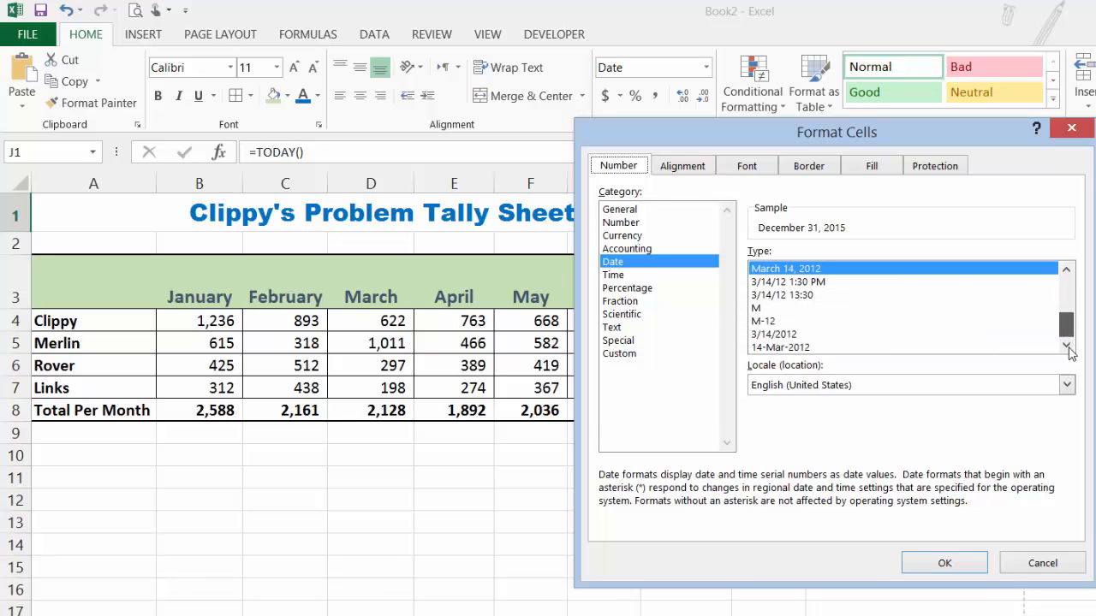
pyautogui.click(811, 282)
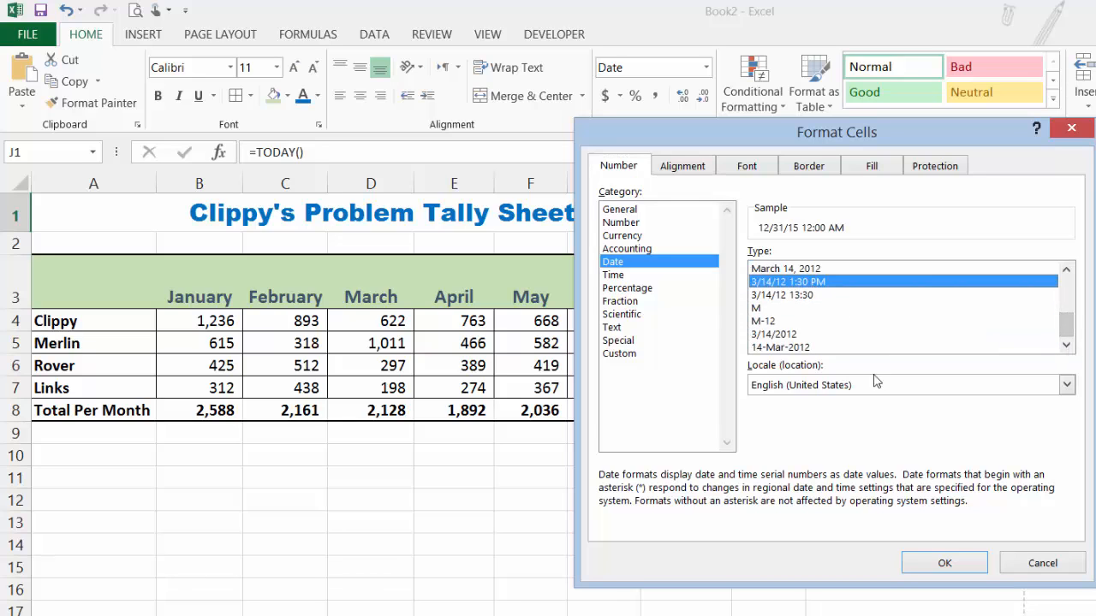
pyautogui.click(964, 565)
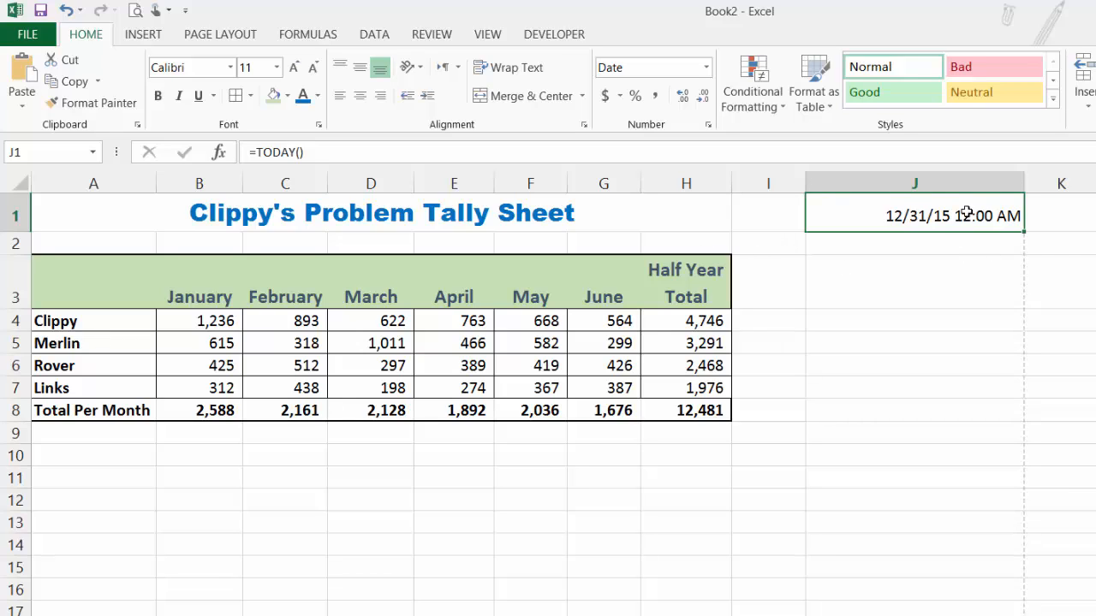
pyautogui.click(65, 10)
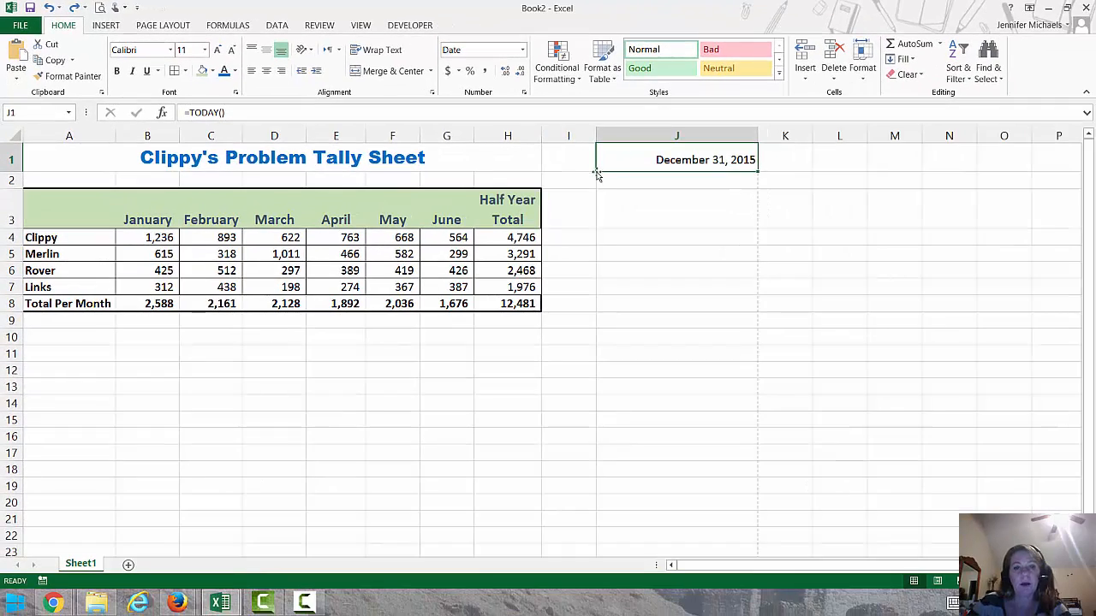
pyautogui.click(489, 219)
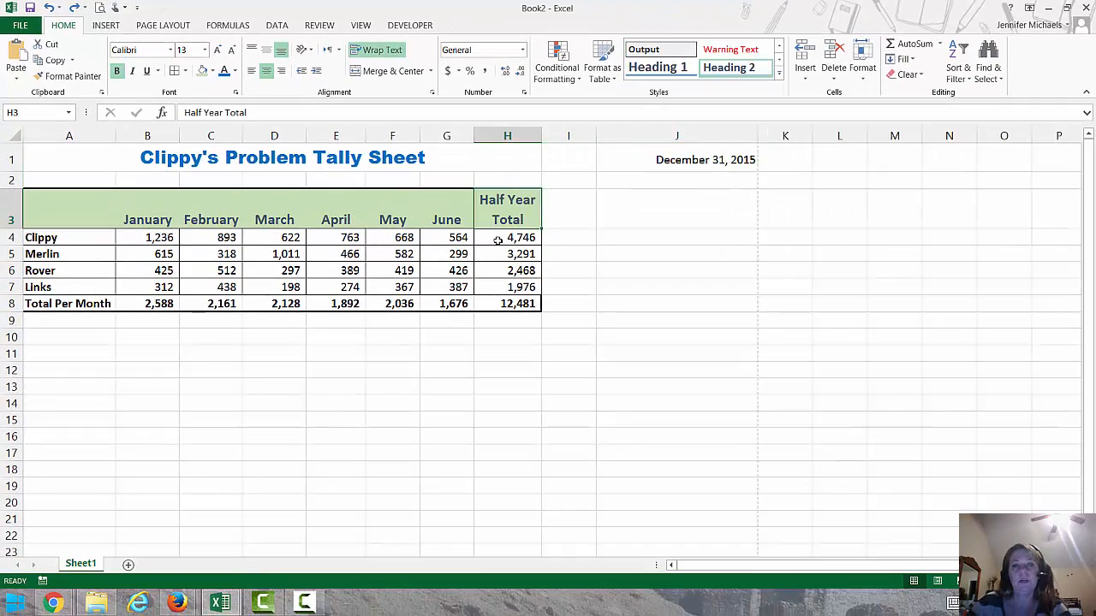
pyautogui.click(501, 133)
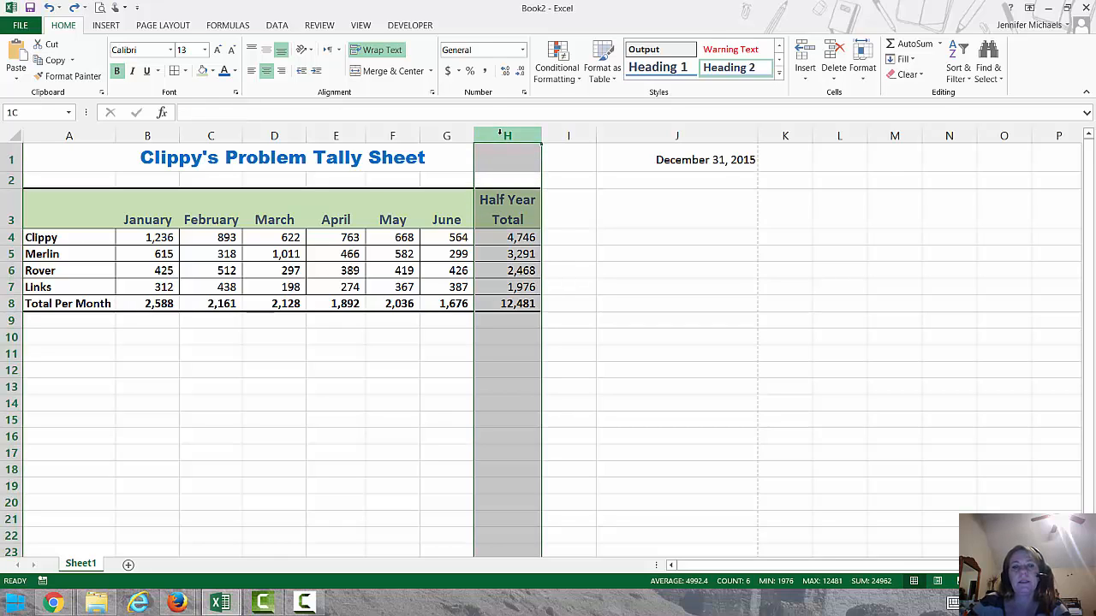
pyautogui.moveTo(540, 135); pyautogui.dragTo(511, 131)
# Clear the date from cell J1 and narrow column J to about the width of the Half Year Total column
pyautogui.click(676, 160)
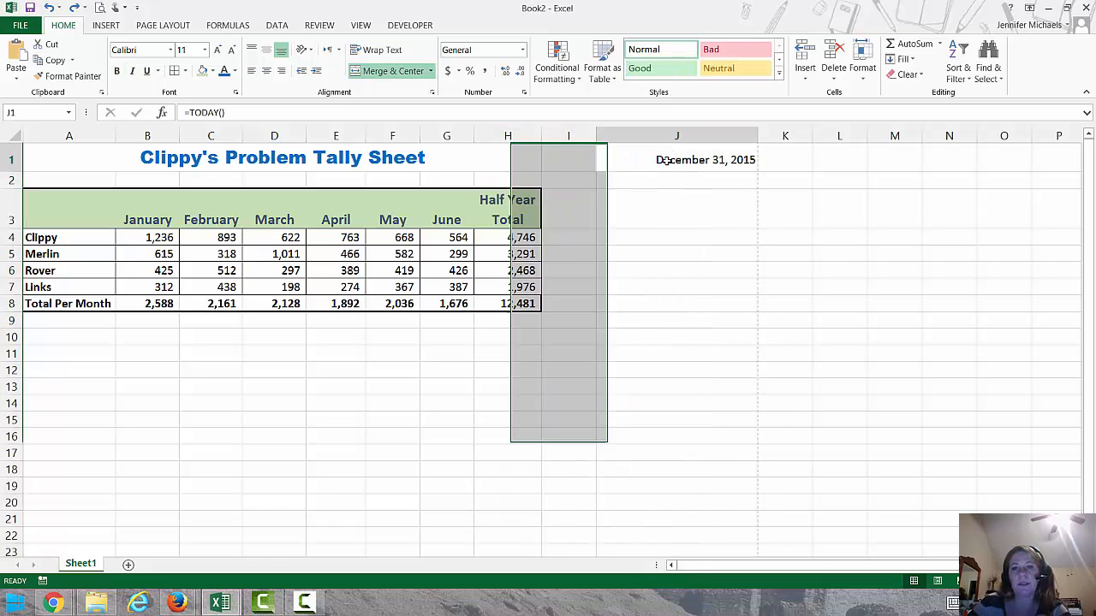
pyautogui.press('Delete')
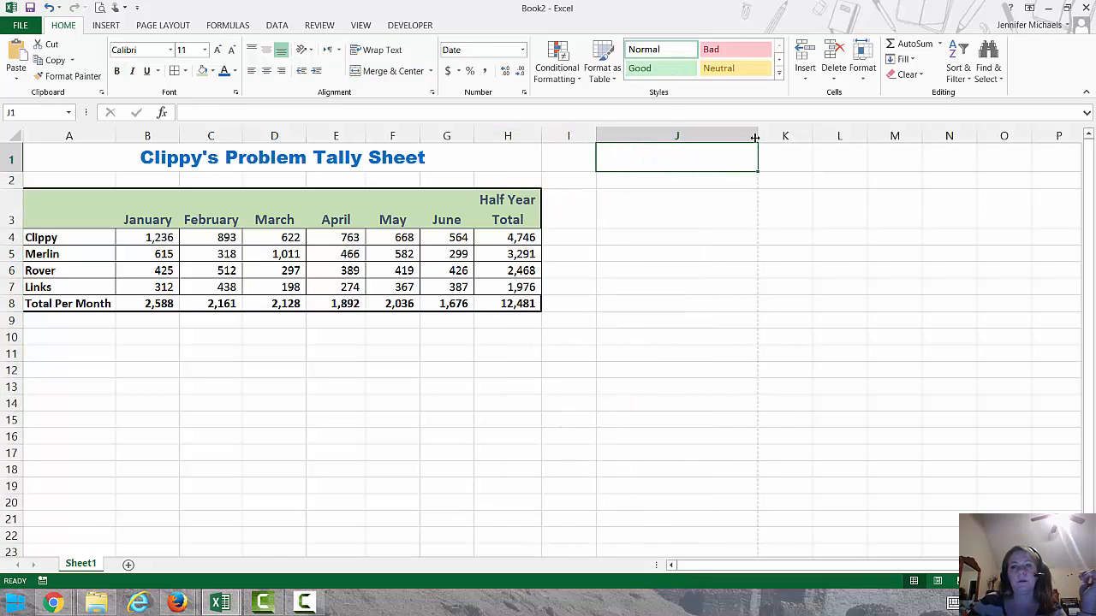
pyautogui.moveTo(758, 136); pyautogui.dragTo(659, 130)
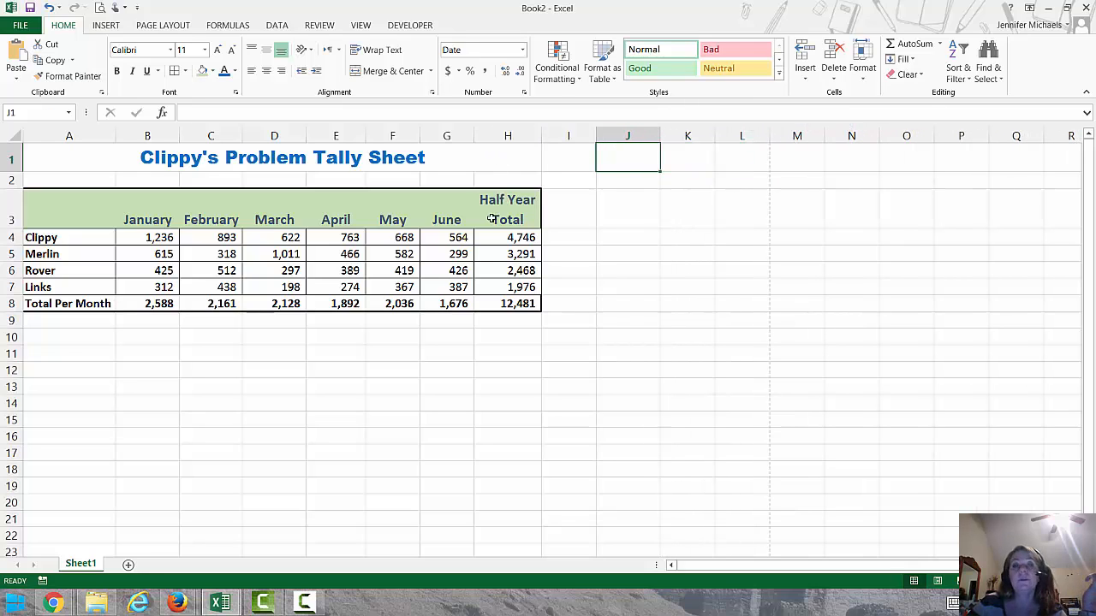
pyautogui.click(438, 215)
pyautogui.click(502, 208)
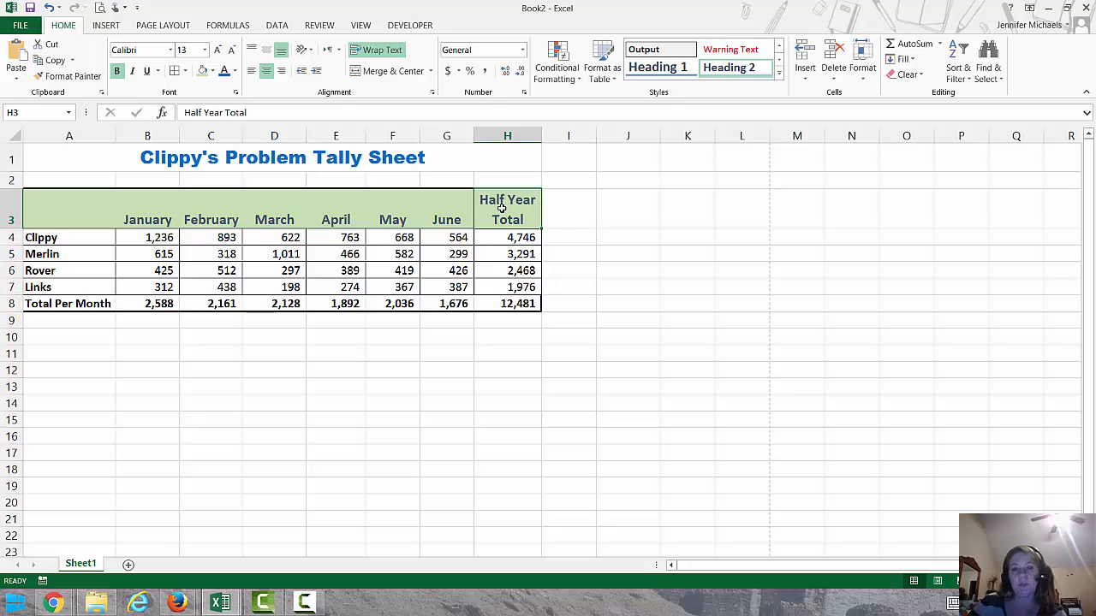
pyautogui.click(447, 216)
pyautogui.click(510, 224)
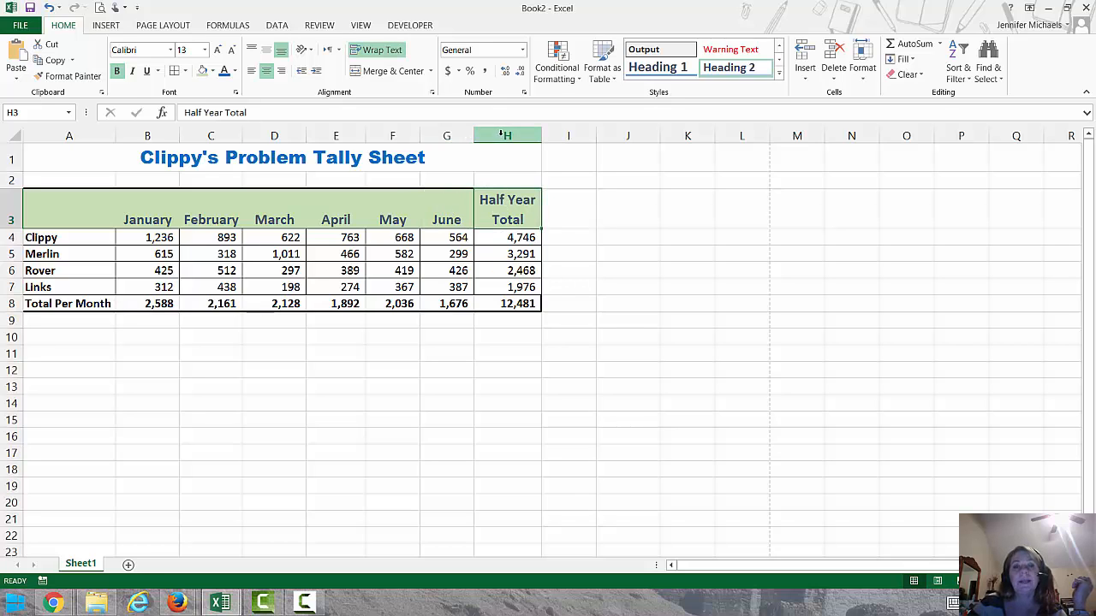
# Insert three blank columns between the June and Half Year Total columns
pyautogui.moveTo(501, 132); pyautogui.dragTo(618, 135)
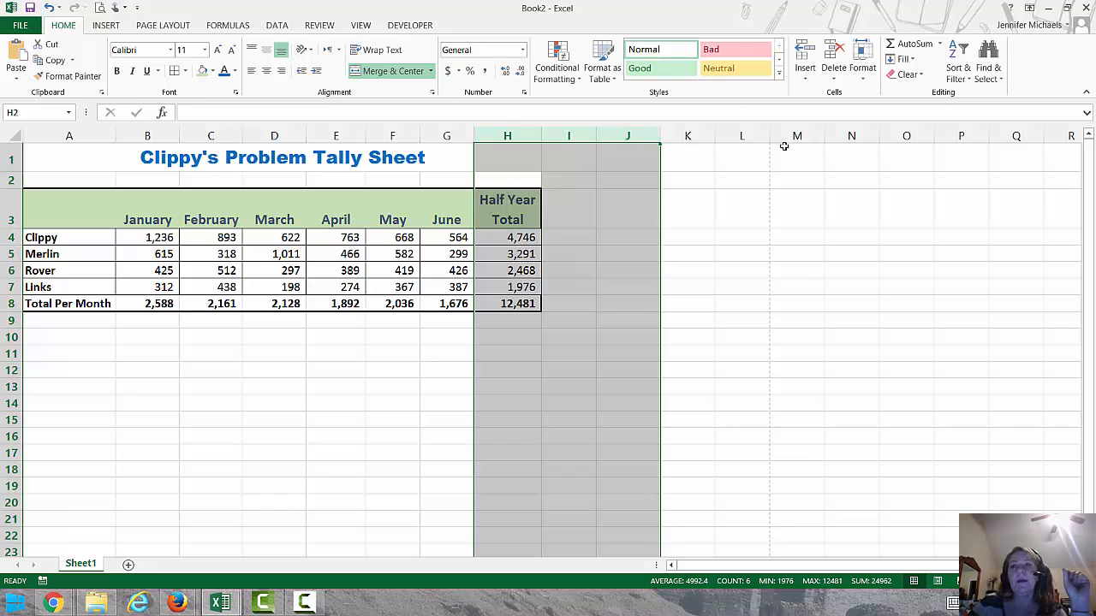
pyautogui.click(804, 80)
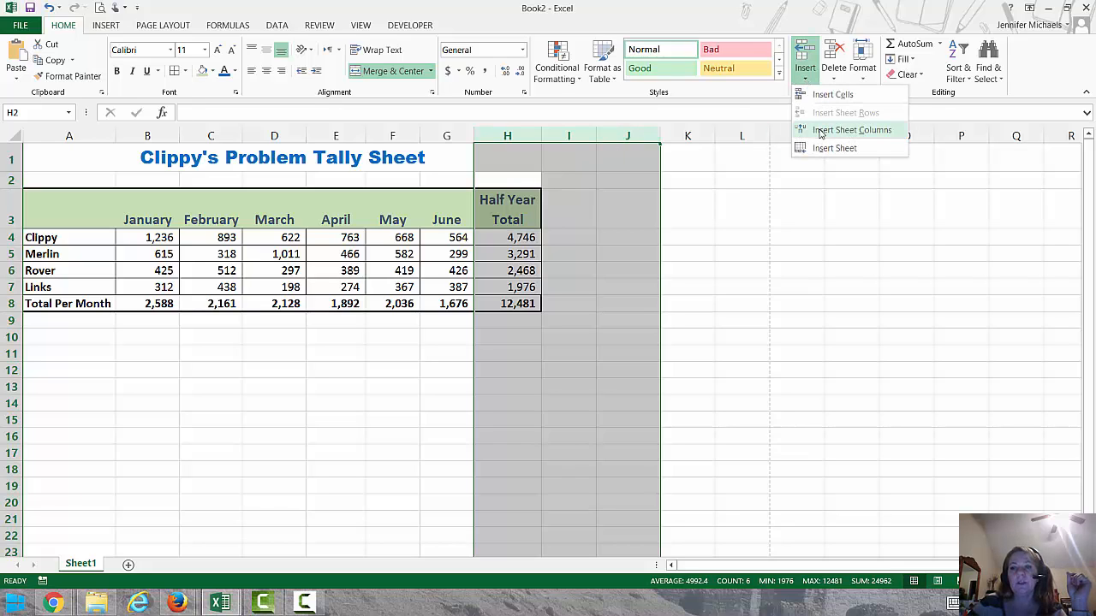
pyautogui.click(523, 138)
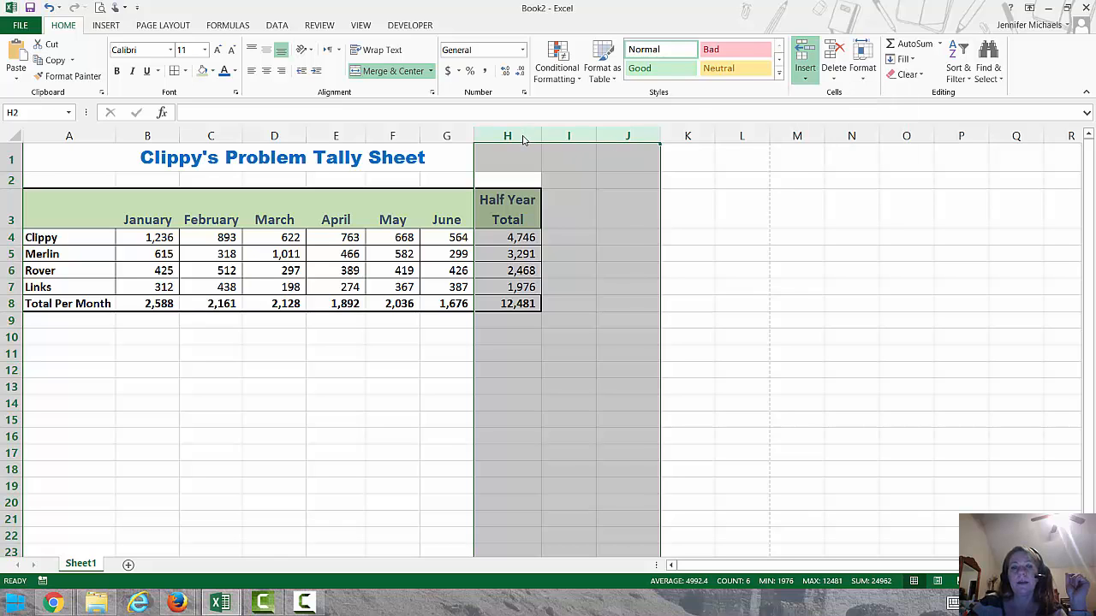
pyautogui.rightClick(524, 139)
pyautogui.click(555, 234)
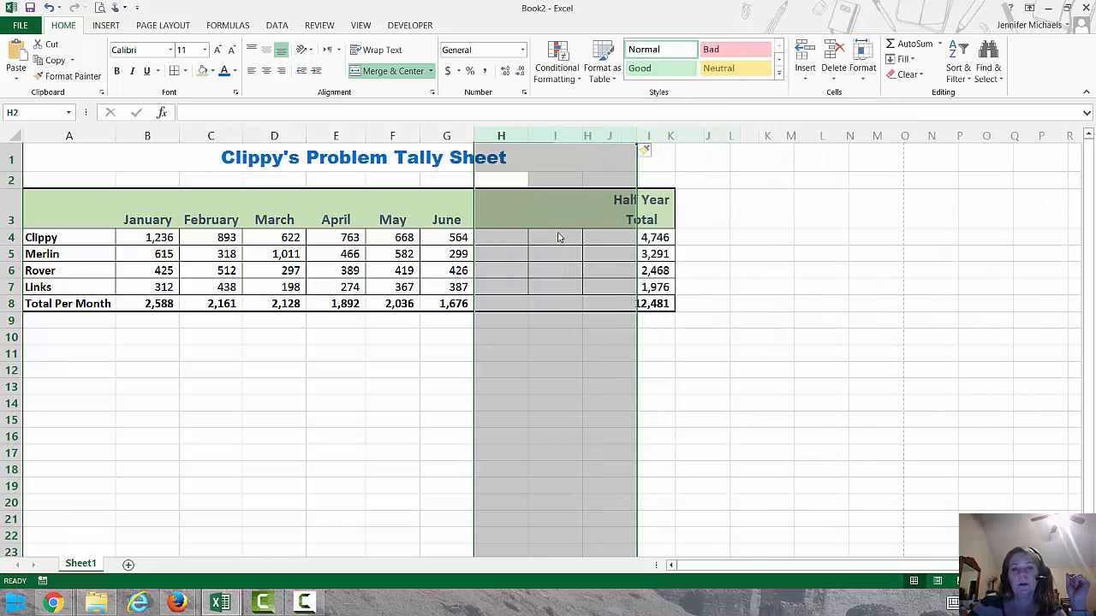
pyautogui.click(613, 212)
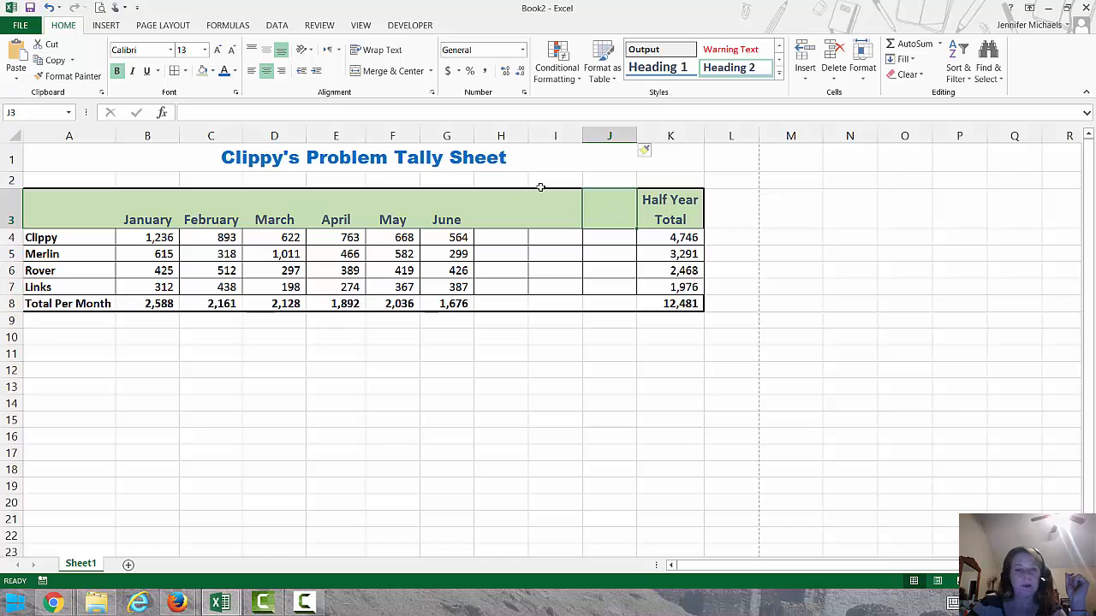
pyautogui.click(506, 215)
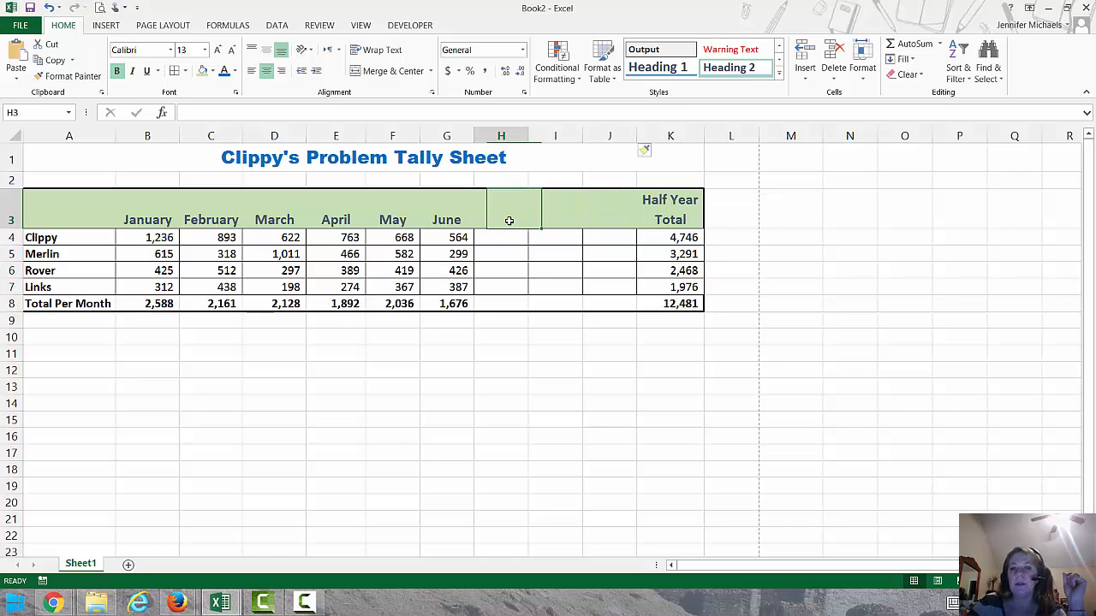
pyautogui.click(619, 211)
pyautogui.click(507, 203)
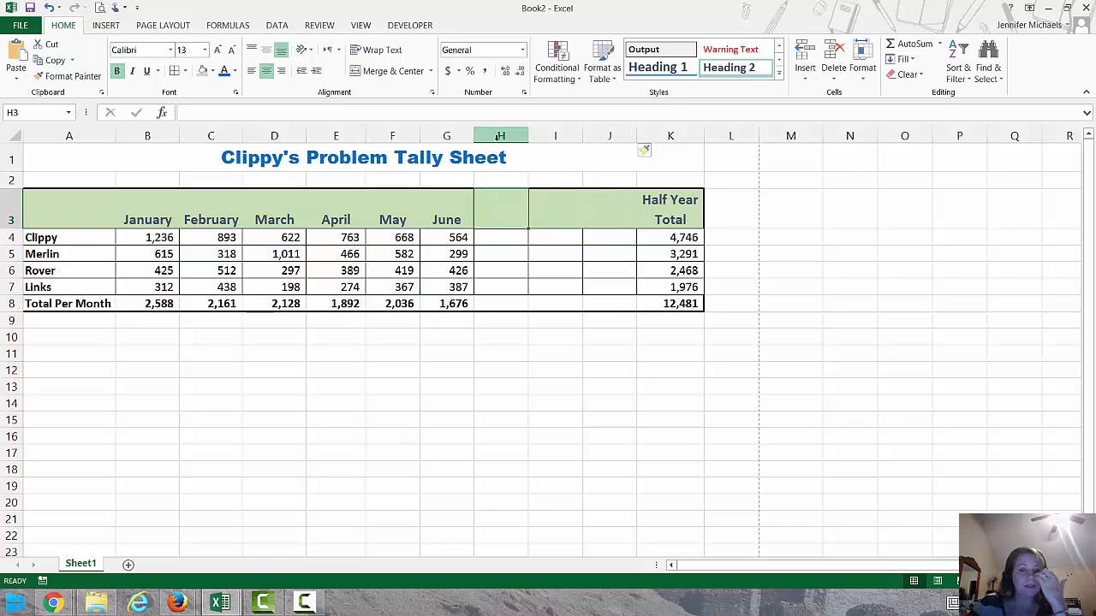
# Delete the three blank columns H through J between June and Half Year Total
pyautogui.moveTo(500, 137); pyautogui.dragTo(613, 148)
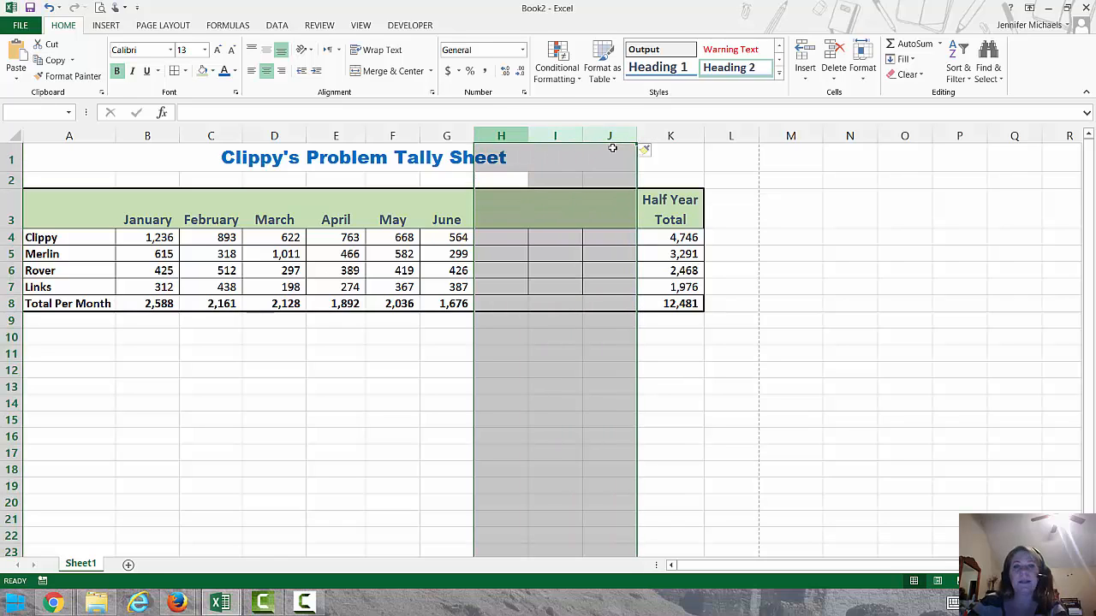
pyautogui.click(501, 136)
pyautogui.moveTo(501, 136); pyautogui.dragTo(614, 132)
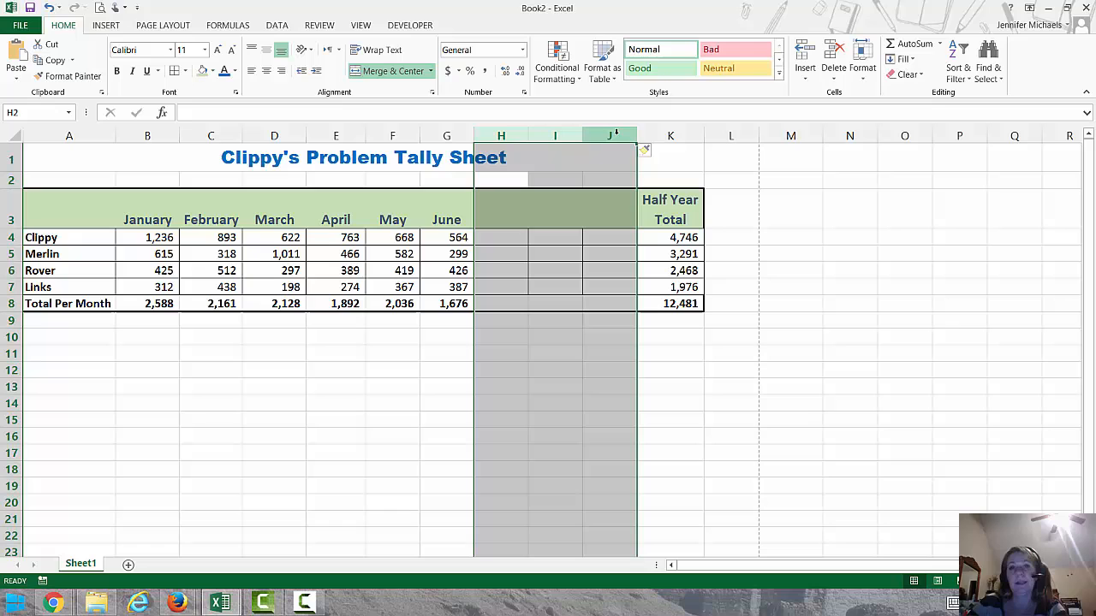
pyautogui.rightClick(614, 132)
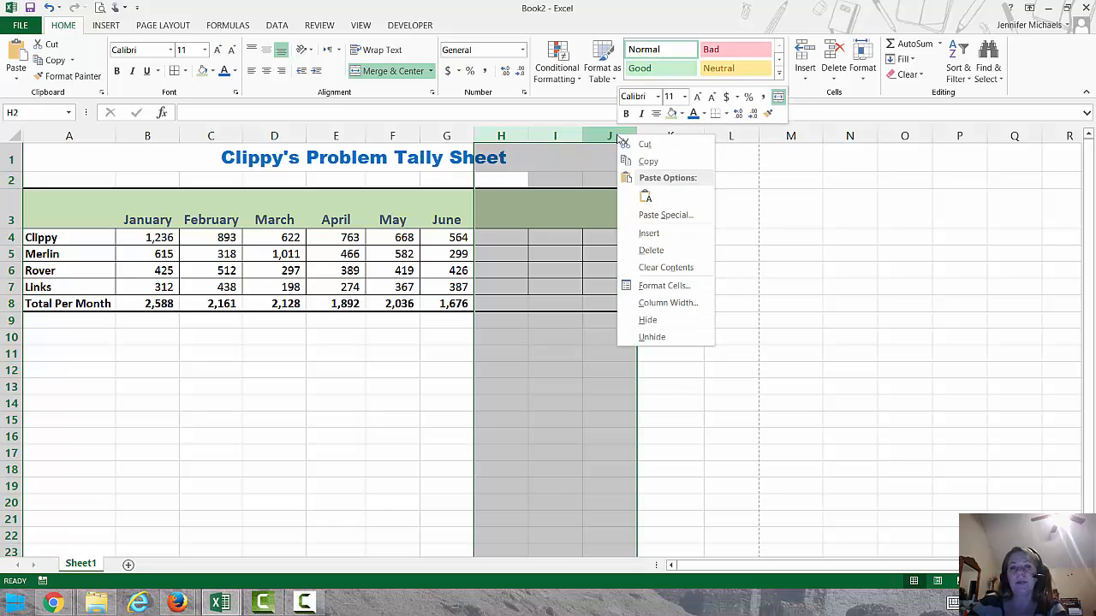
pyautogui.click(642, 248)
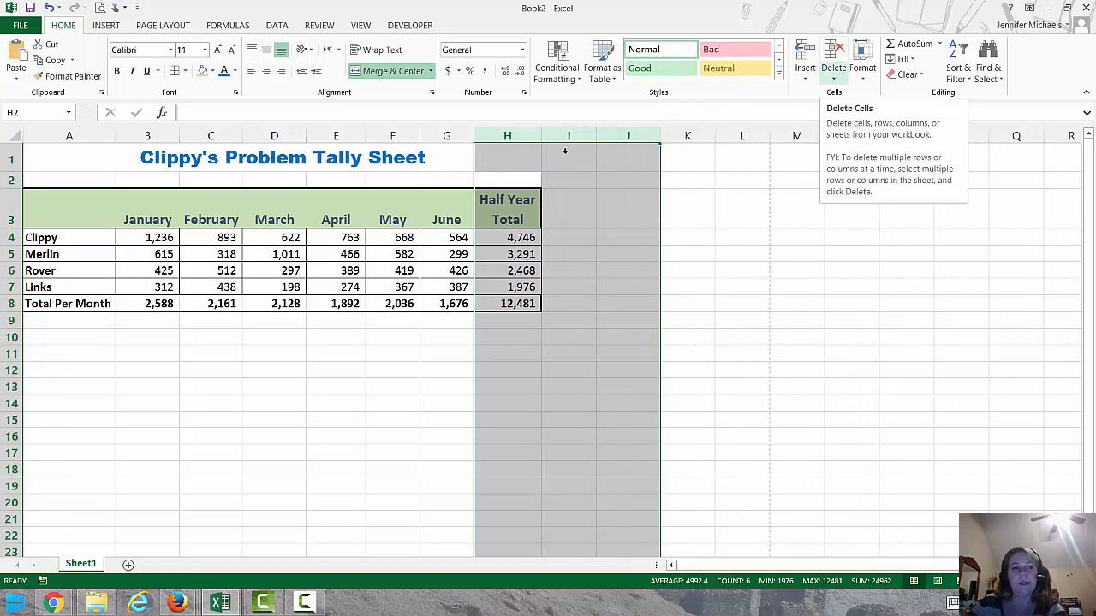
# Insert four blank rows between the header row and the Clippy row
pyautogui.moveTo(12, 237); pyautogui.dragTo(5, 291)
pyautogui.rightClick(8, 244)
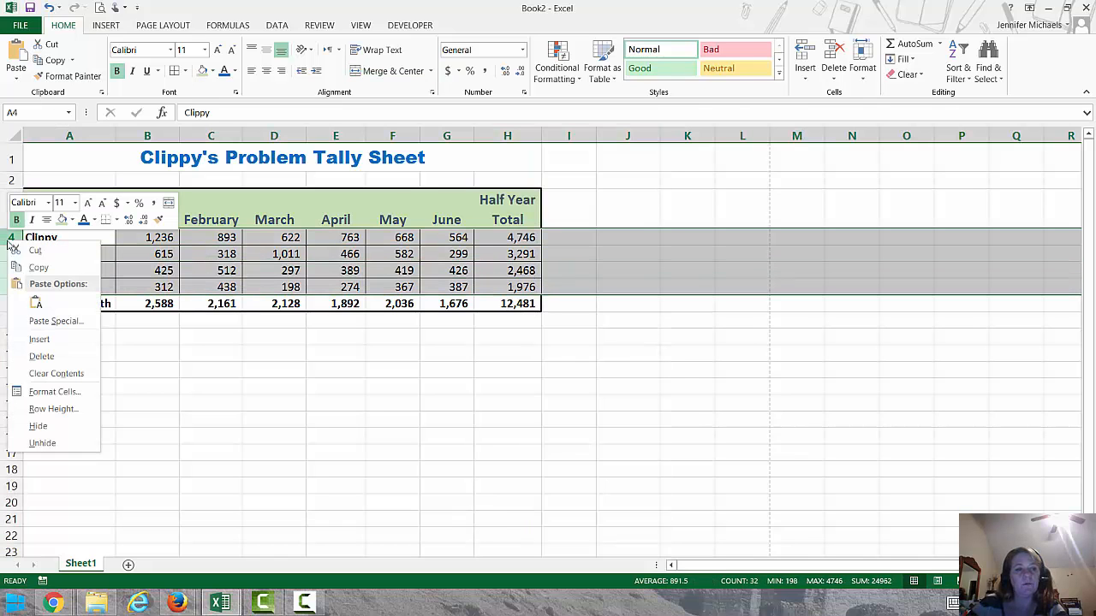
pyautogui.click(34, 339)
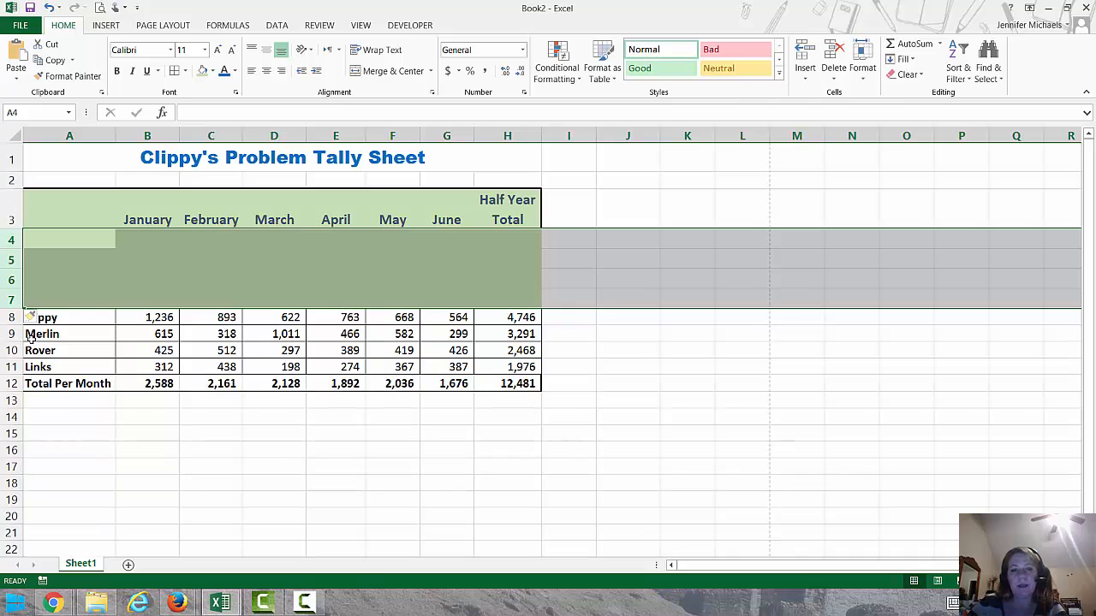
# Delete the four blank rows 4 through 7 below the header row, and deselect the rows
pyautogui.click(833, 72)
pyautogui.click(845, 113)
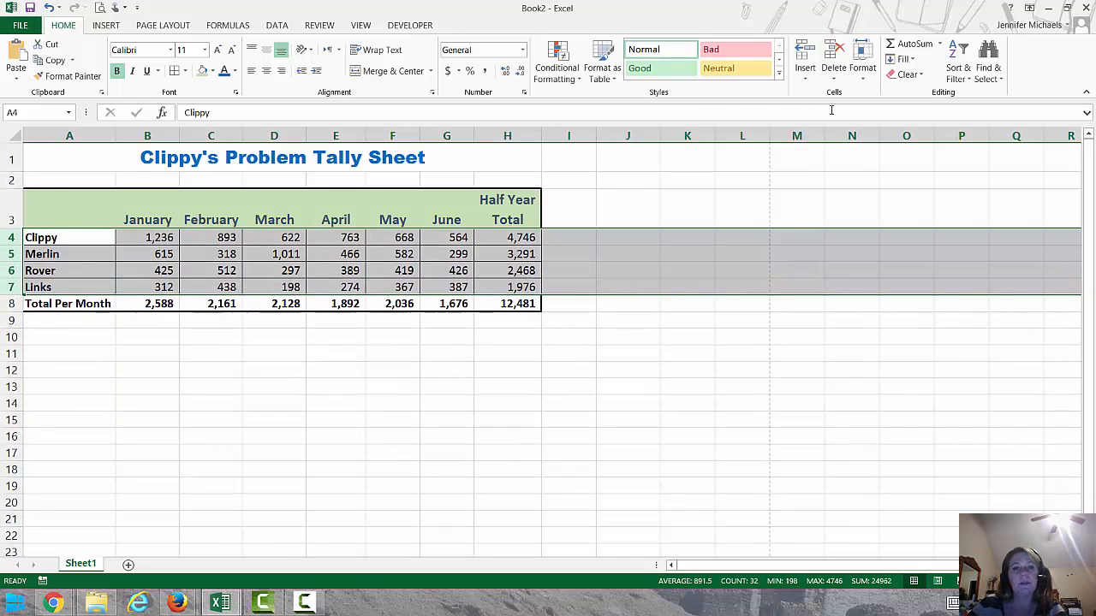
pyautogui.click(431, 320)
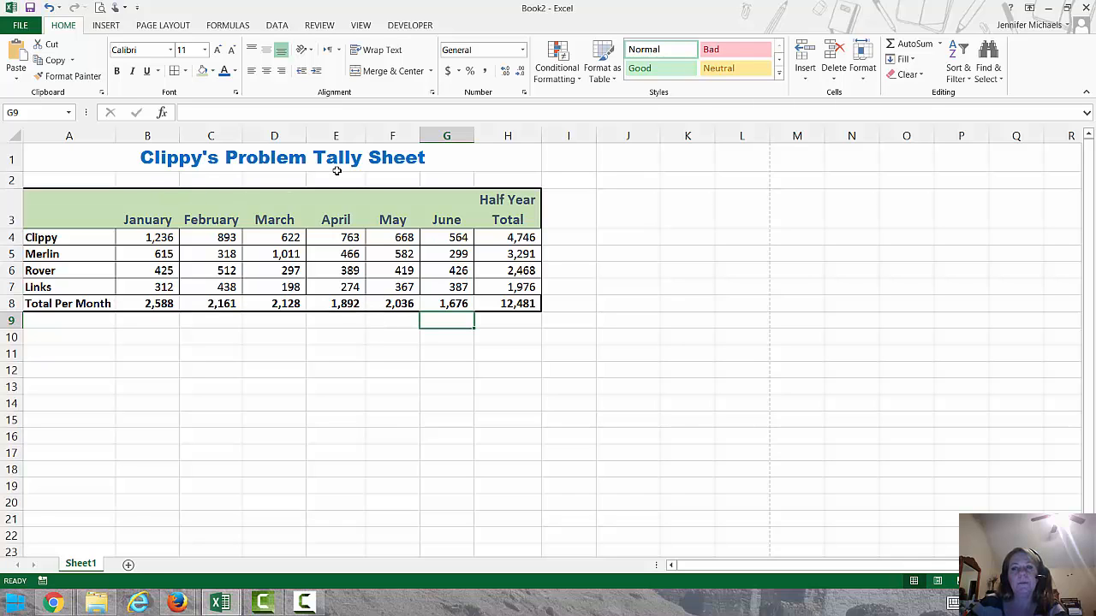
# Select the entire April column
pyautogui.click(323, 135)
pyautogui.click(391, 137)
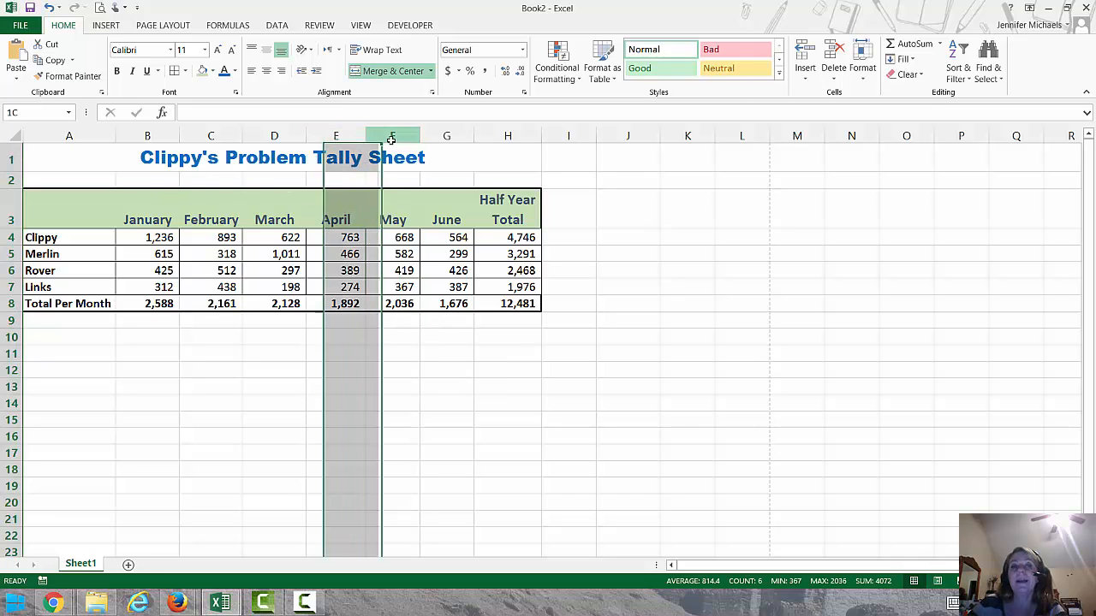
pyautogui.click(349, 136)
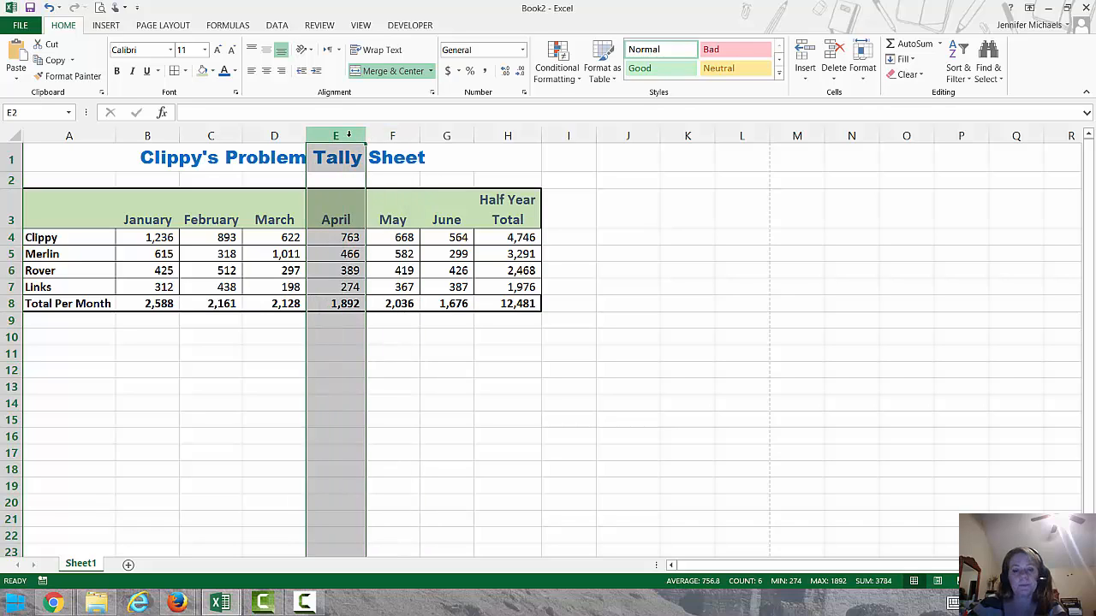